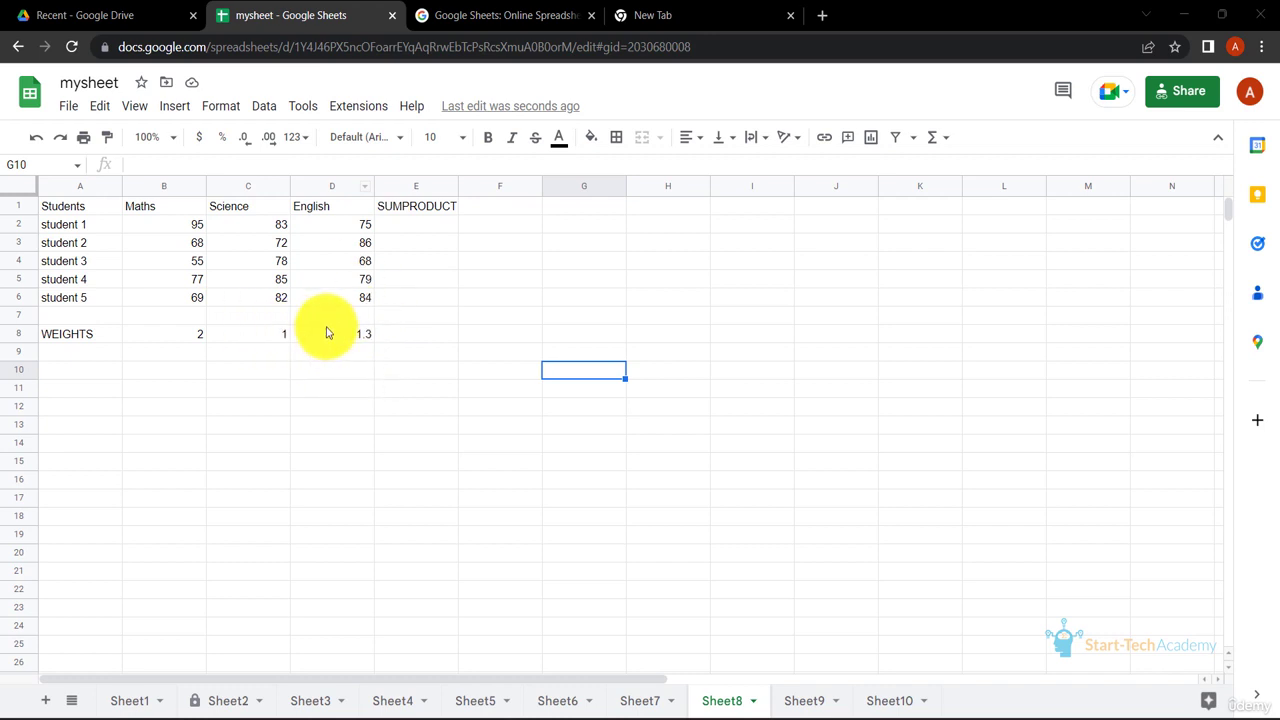
Enter =SUMPRODUCT(B2:D2,B8:D8) in E2 to compute student 1's weighted total.
left_click(424, 232)
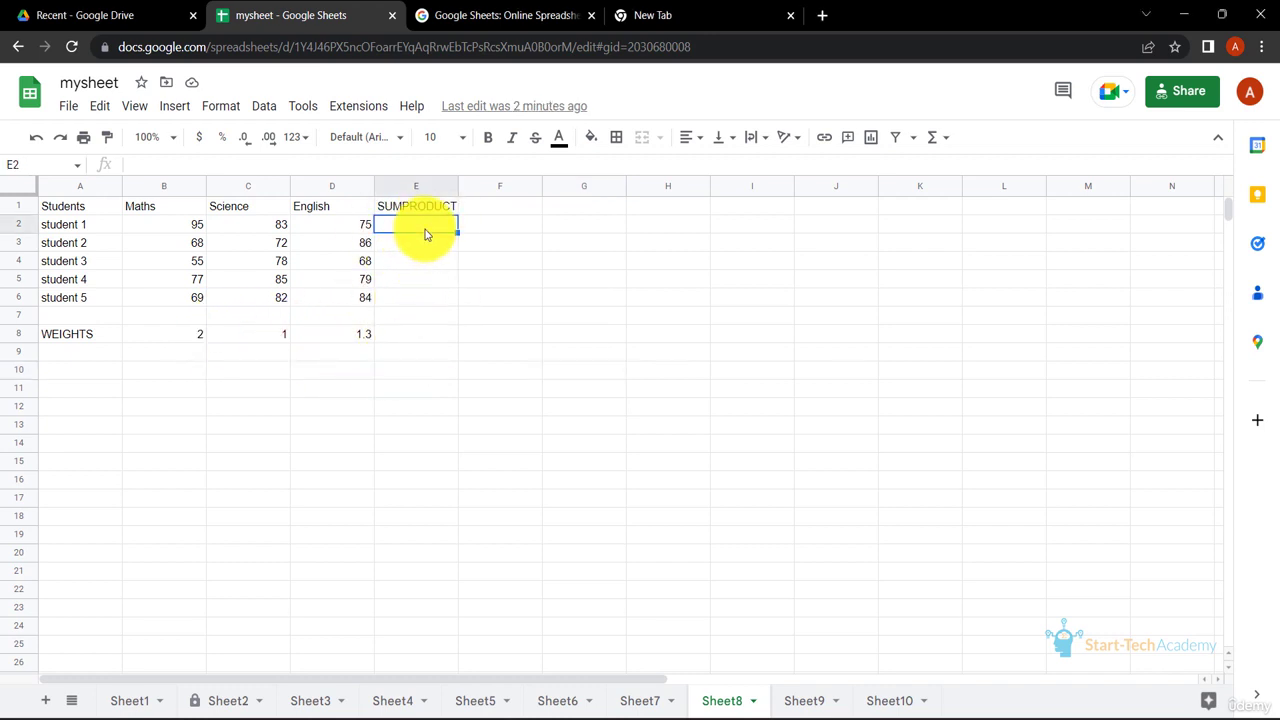
type("=SUMP")
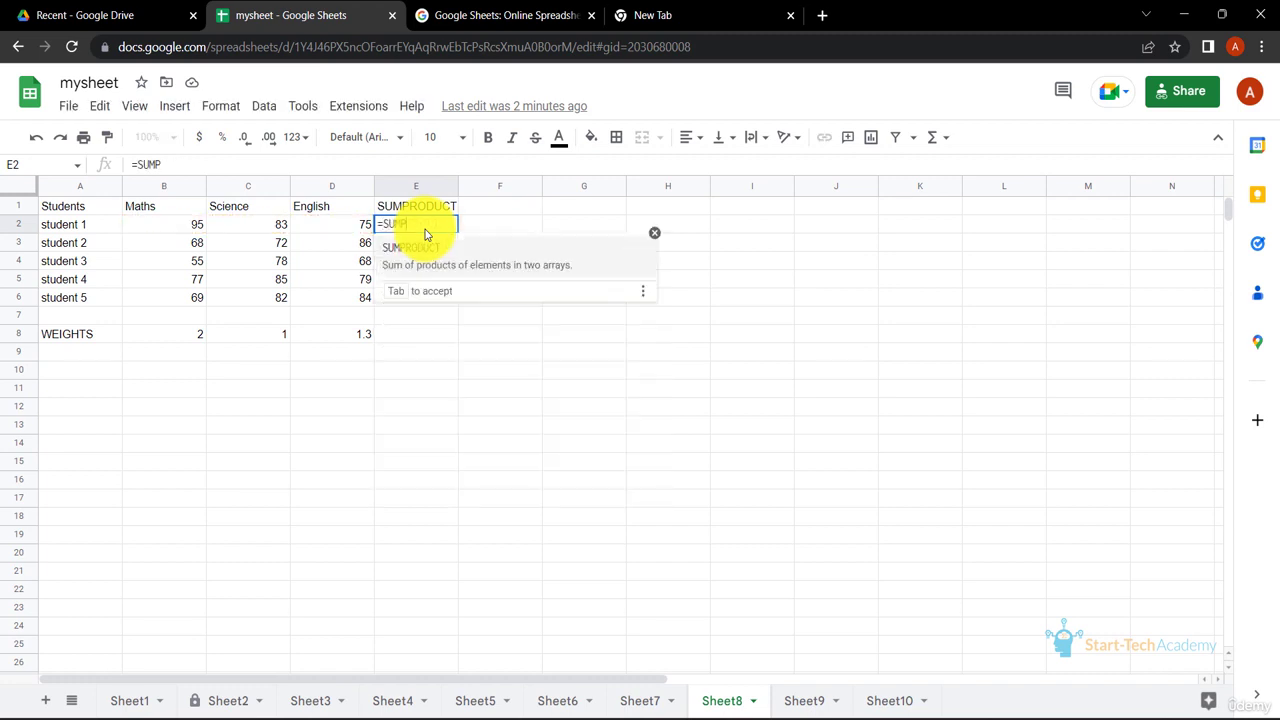
left_click(432, 267)
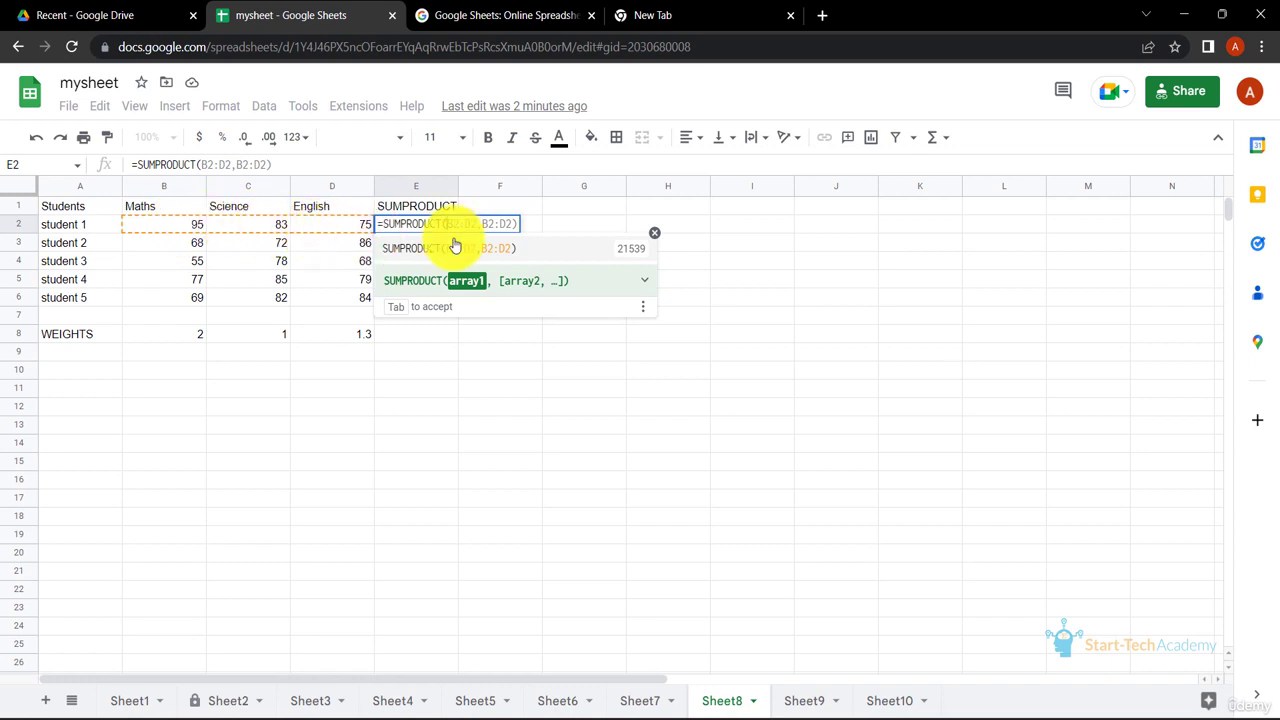
type("B2:D2,")
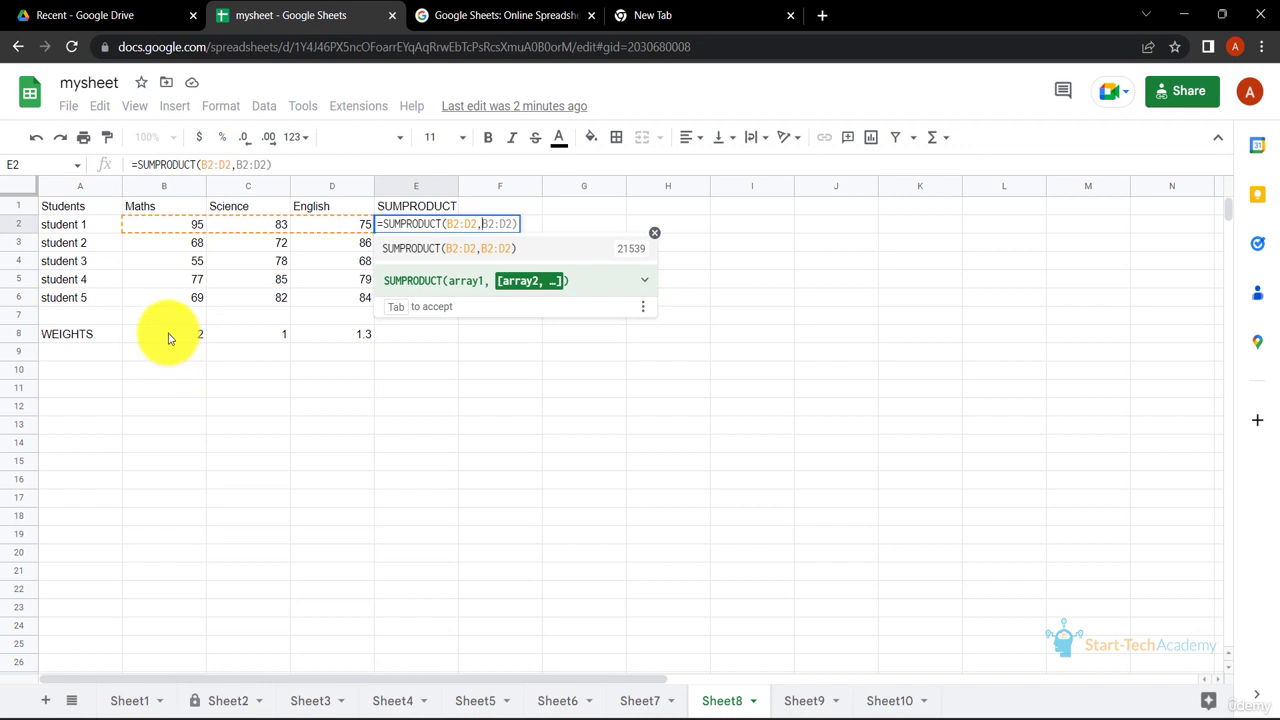
left_click_drag(169, 338, 362, 340)
key("Return")
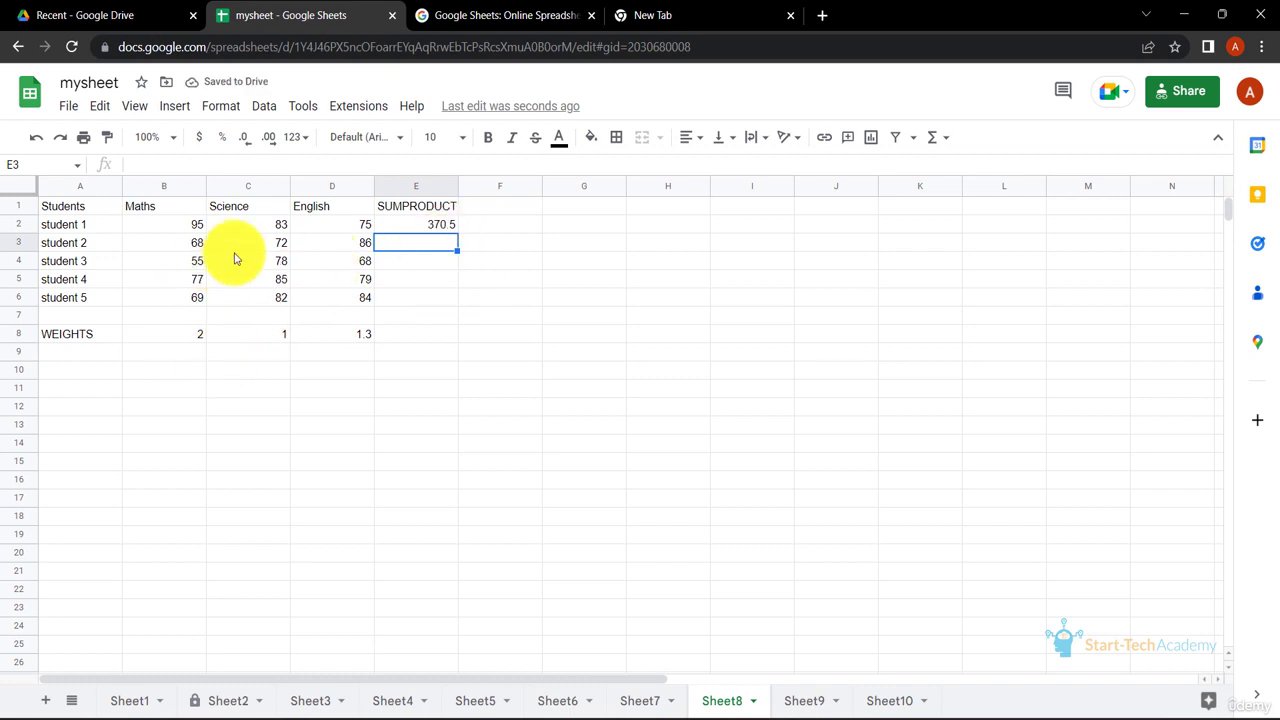
Fill student 1's SUMPRODUCT formula down to E3 and reject the suggested formula correction.
left_click(440, 226)
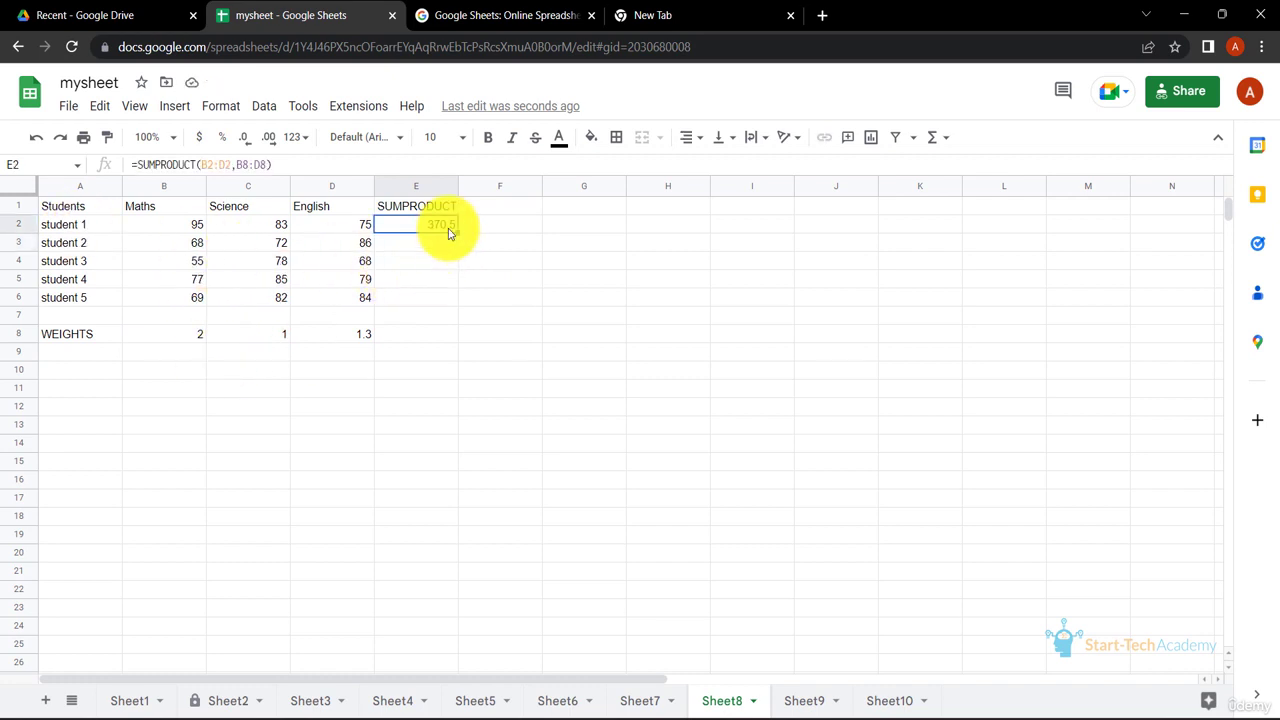
left_click_drag(456, 232, 440, 246)
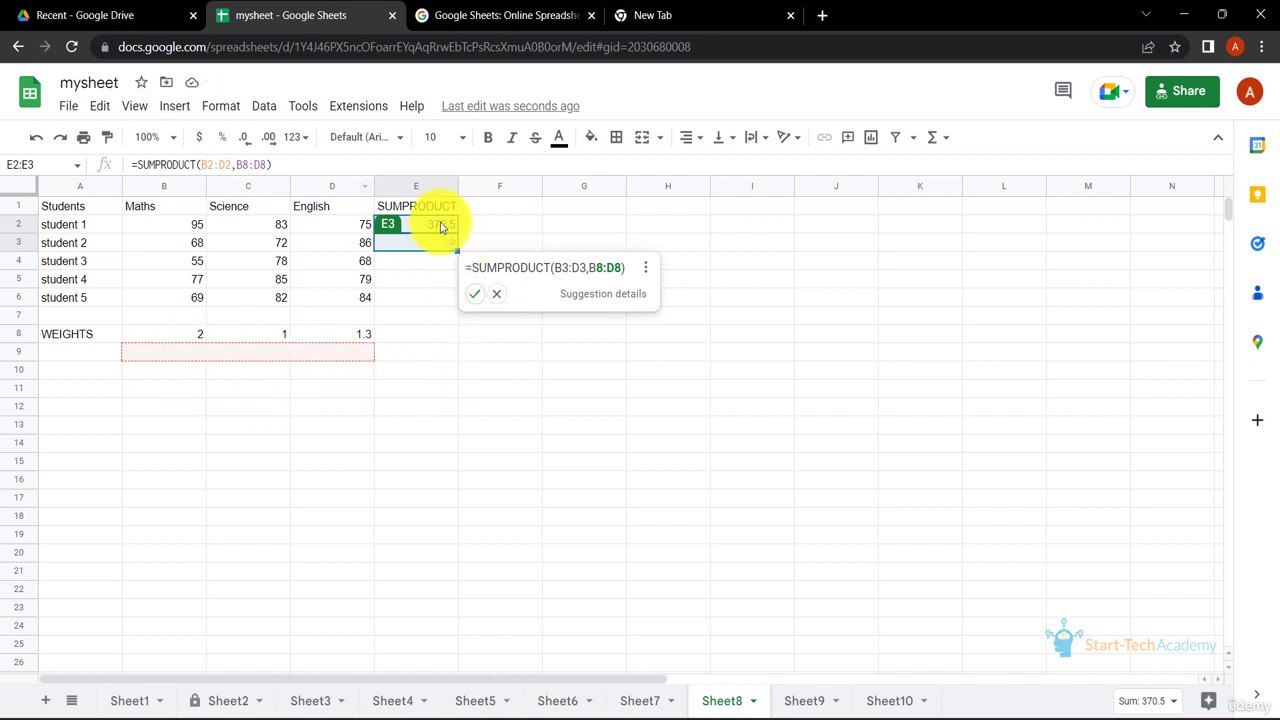
left_click(497, 297)
Change the E3 formula to =SUMPRODUCT(B3:D3,B$8:D$8) and accept the suggested autofill for students 3 to 5.
left_click(243, 163)
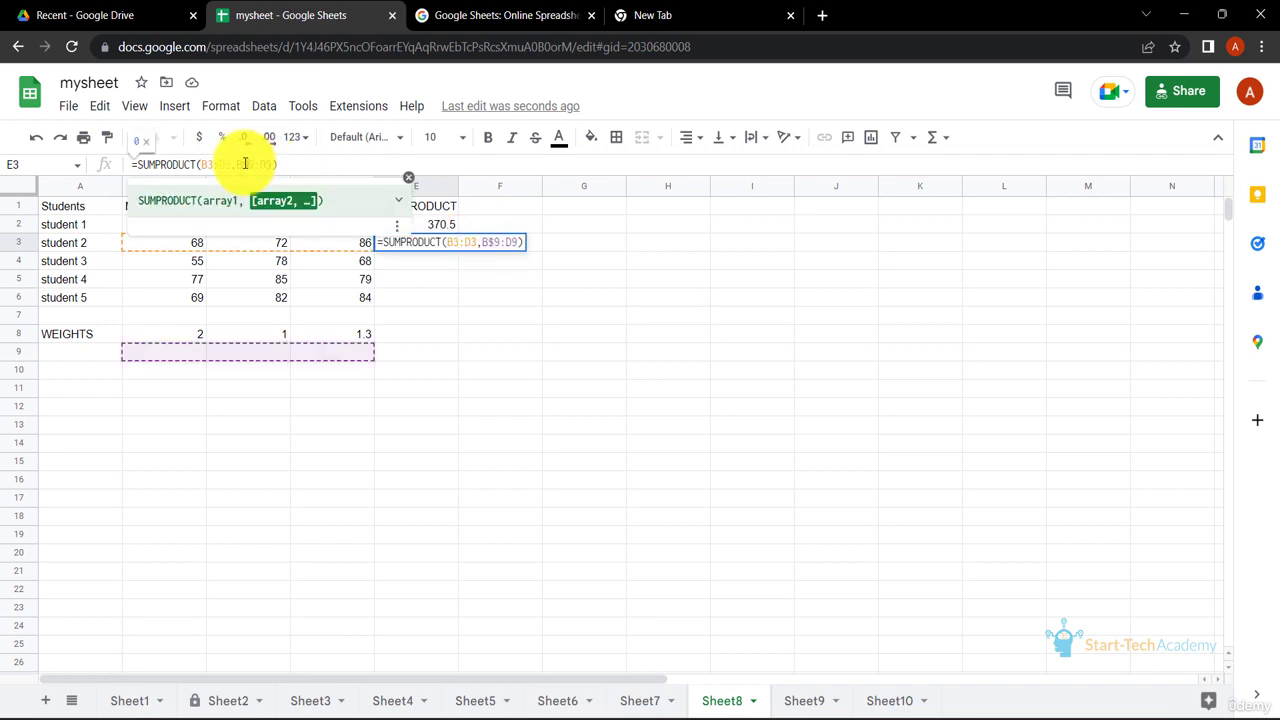
key("BackSpace")
type("8")
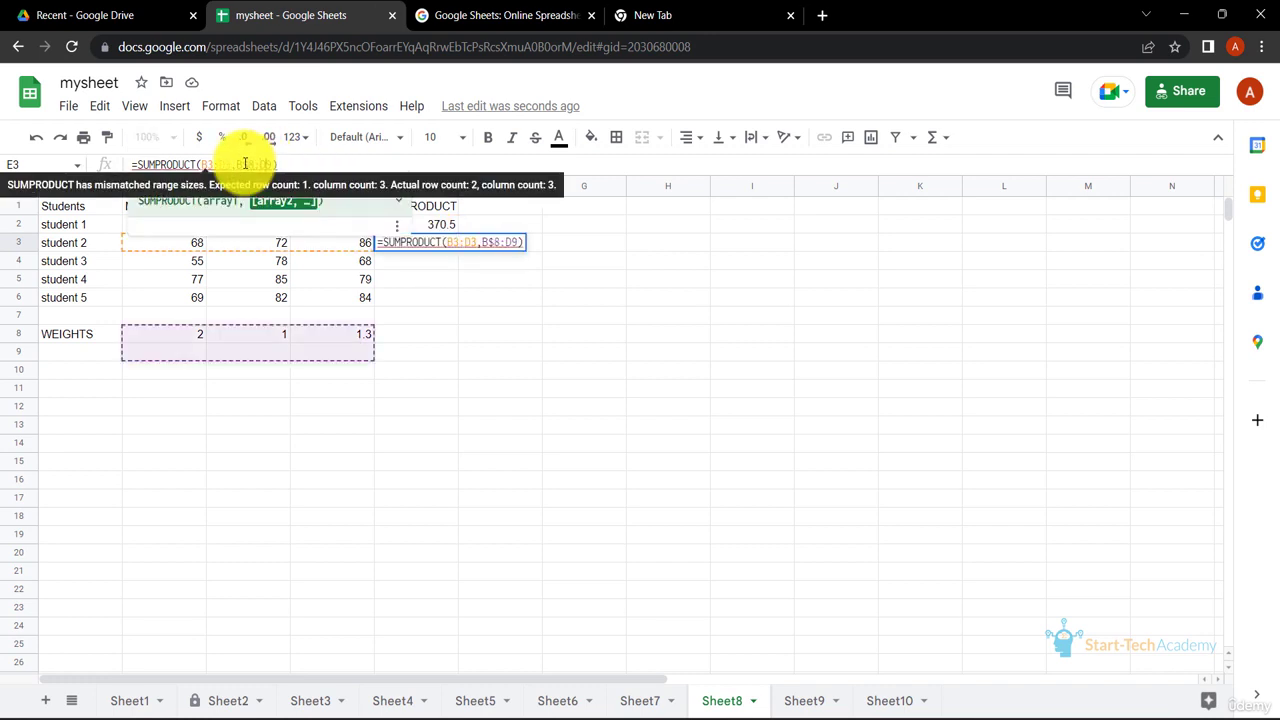
key("Right")
key("Right")
type("$")
key("Right")
key("BackSpace")
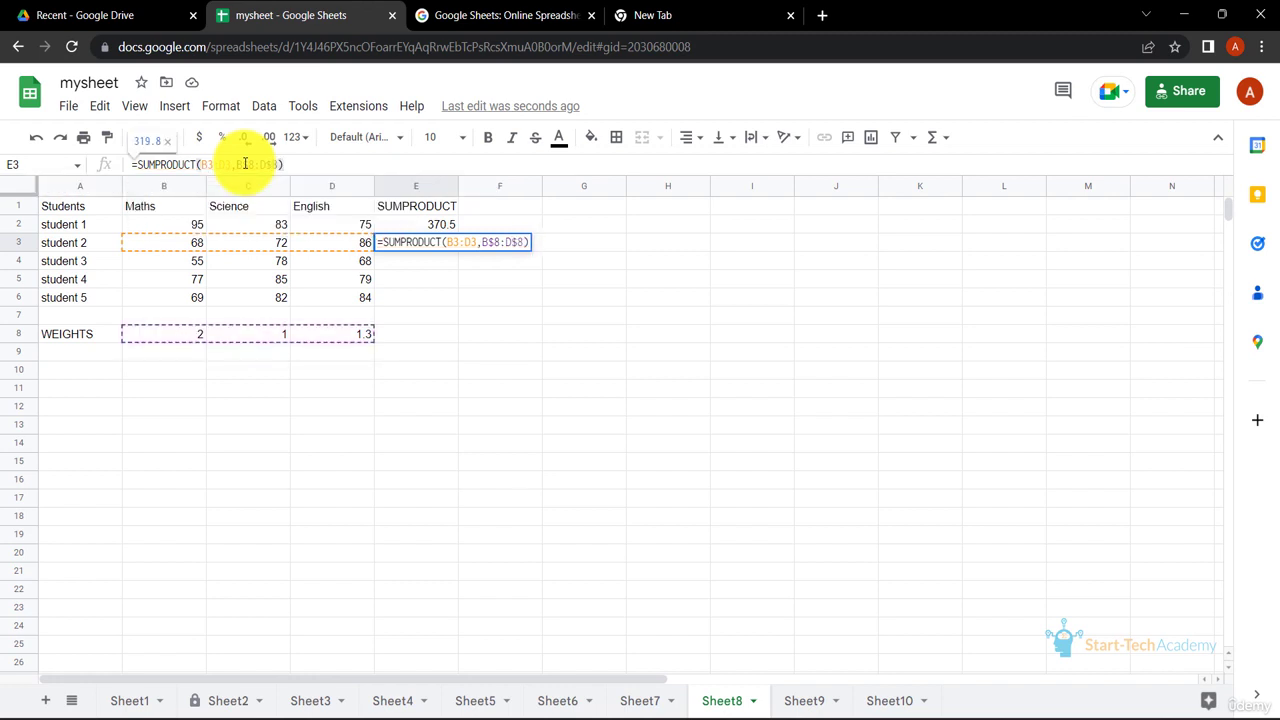
type("8")
key("Return")
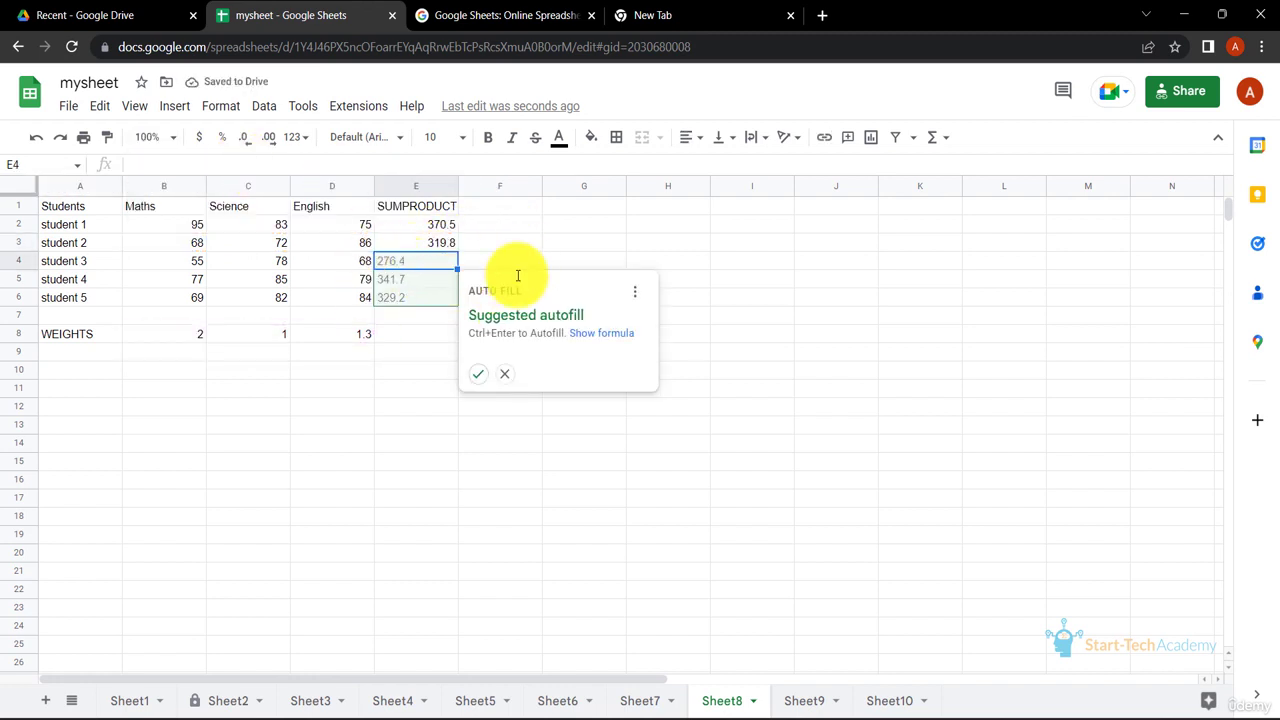
left_click(478, 373)
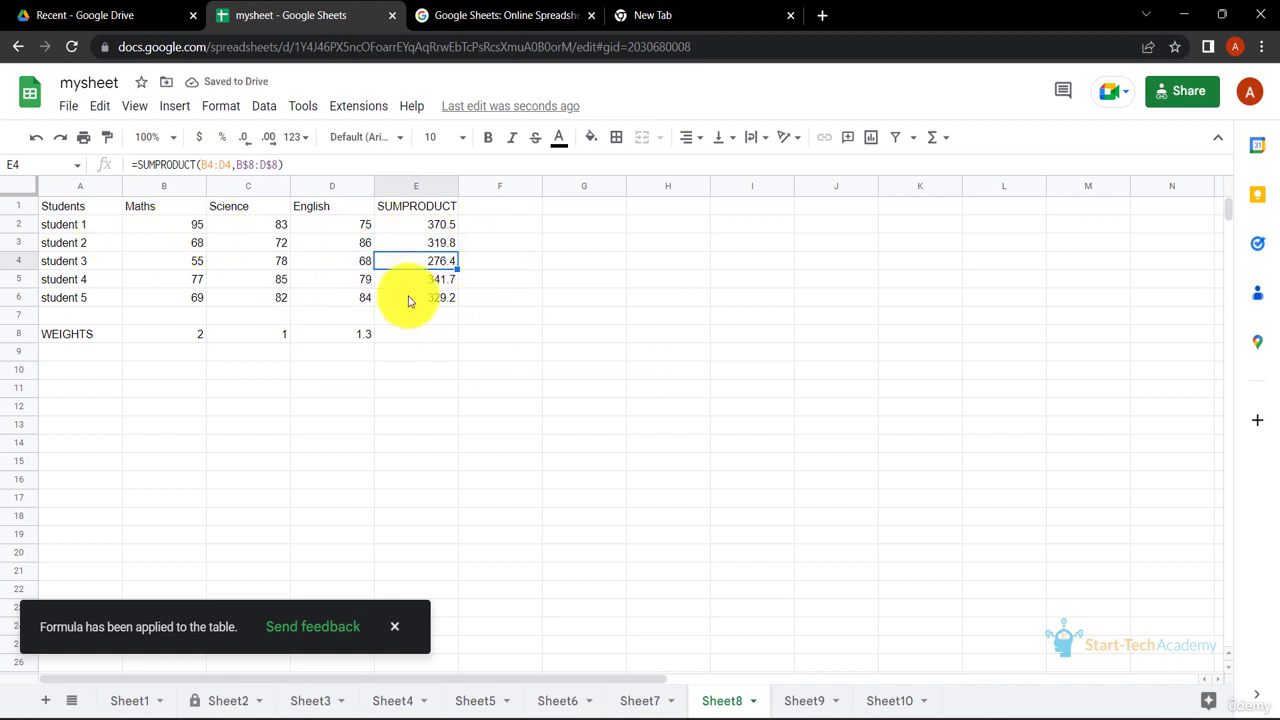
left_click(447, 283)
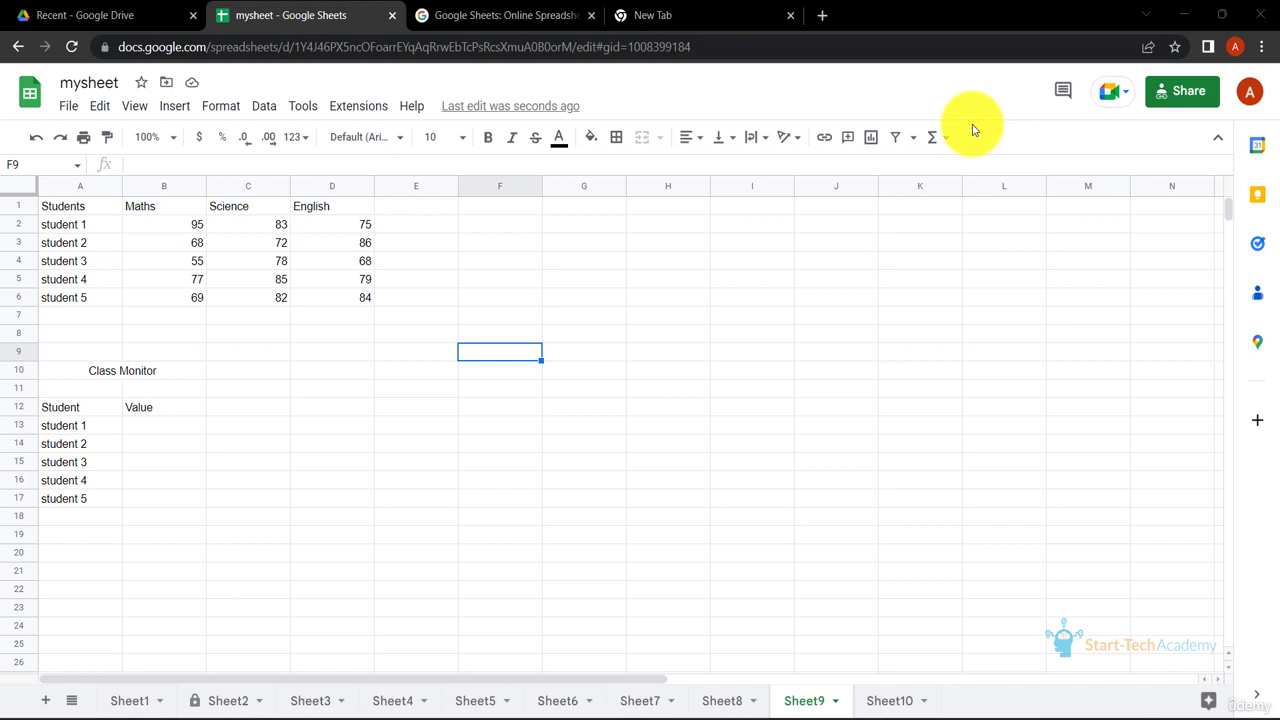
Enter =RAND() in B13 of the Class Monitor table on Sheet9 and accept the suggested autofill for the remaining students.
left_click(166, 427)
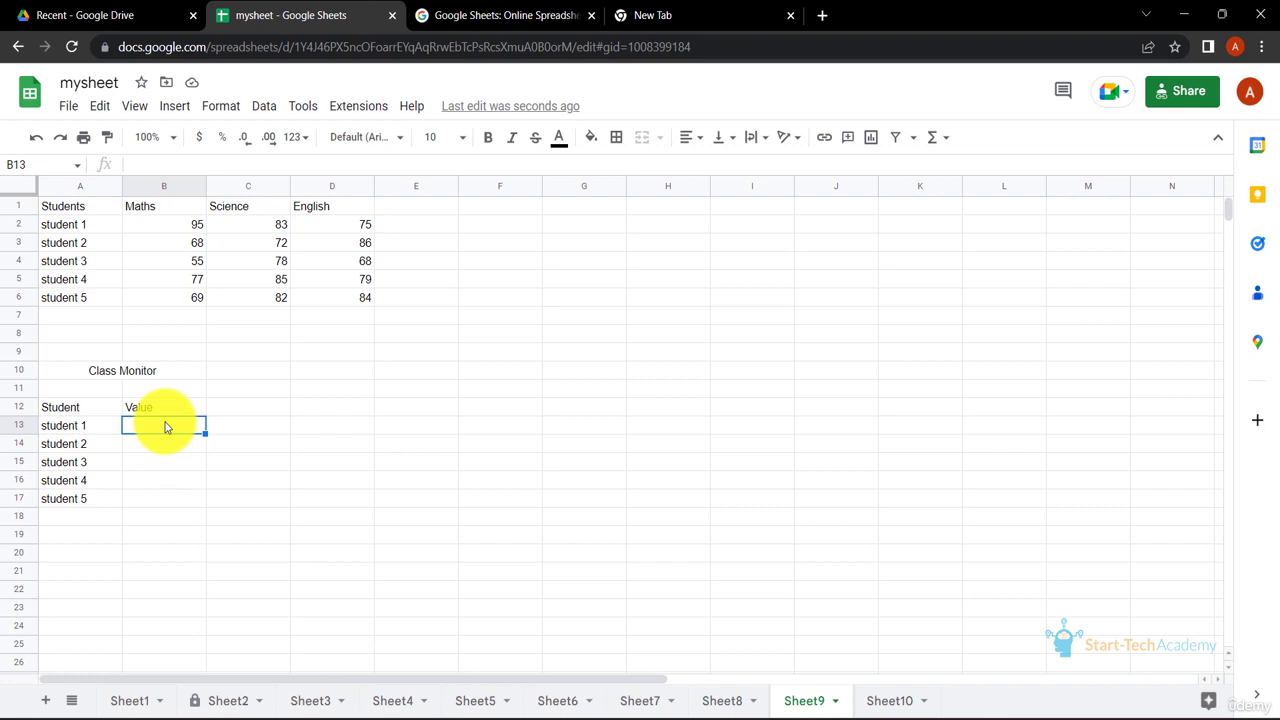
type("=")
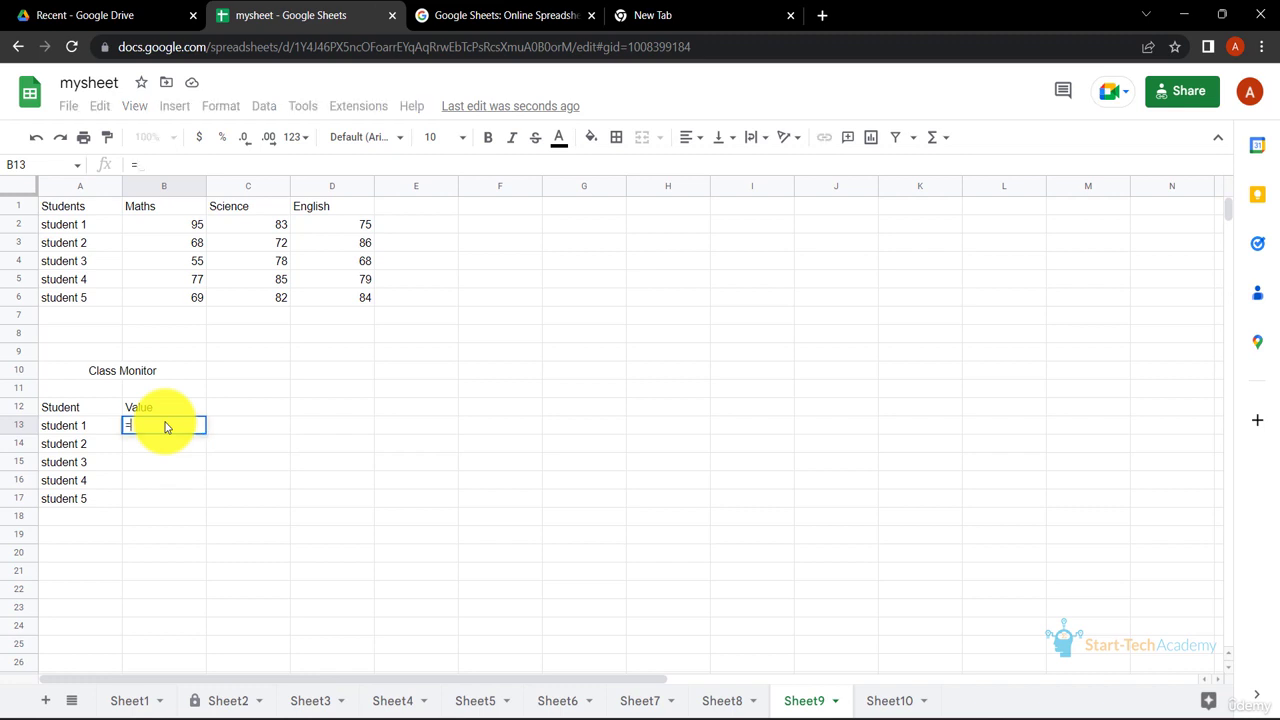
type("RAND()")
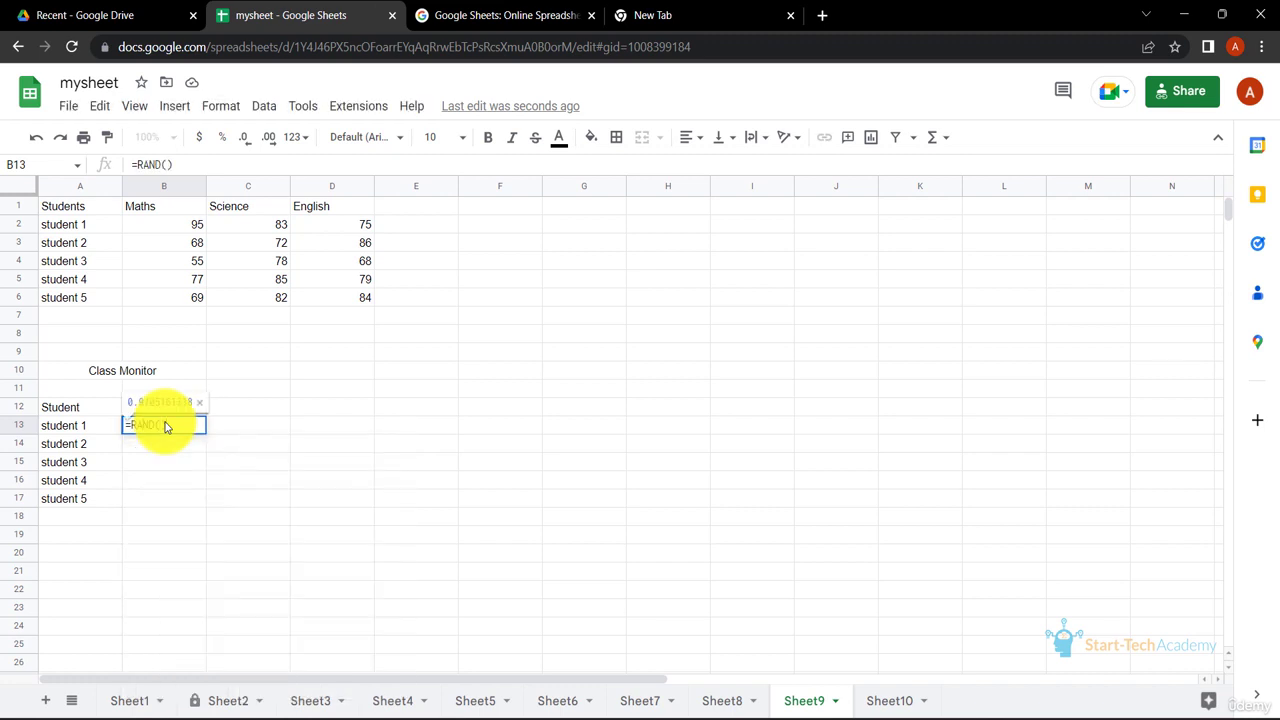
key("Return")
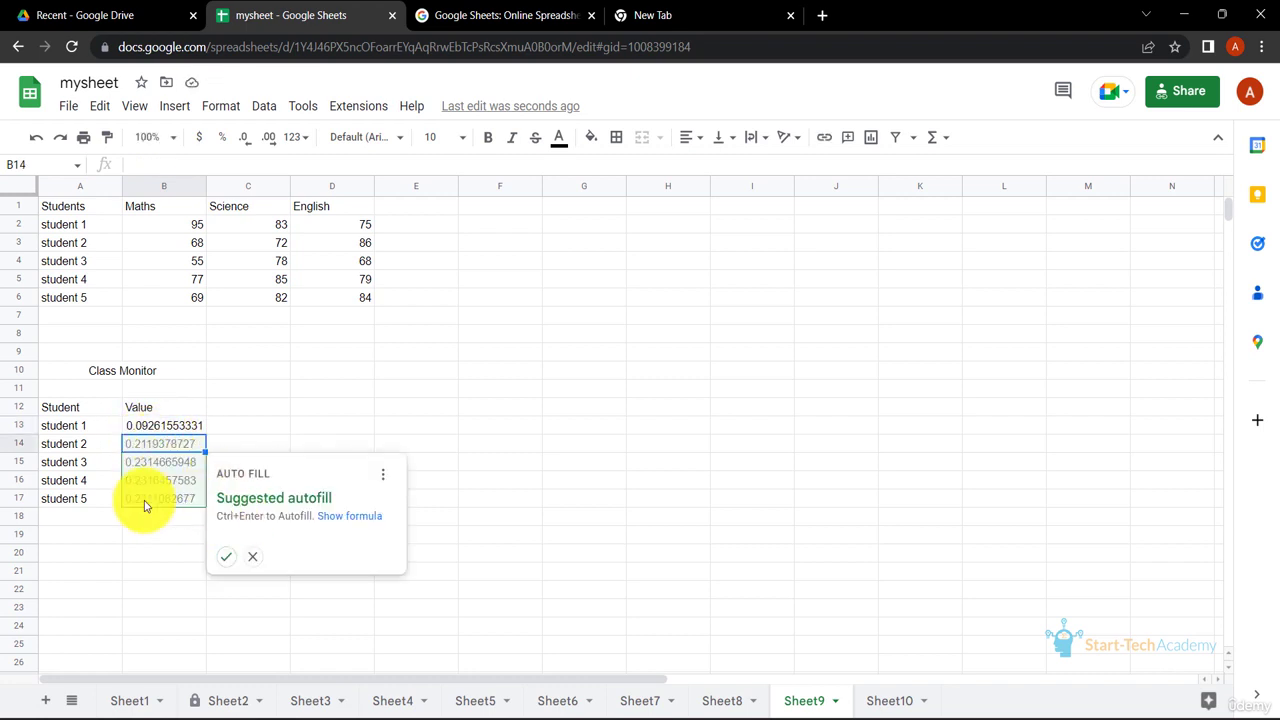
left_click(226, 557)
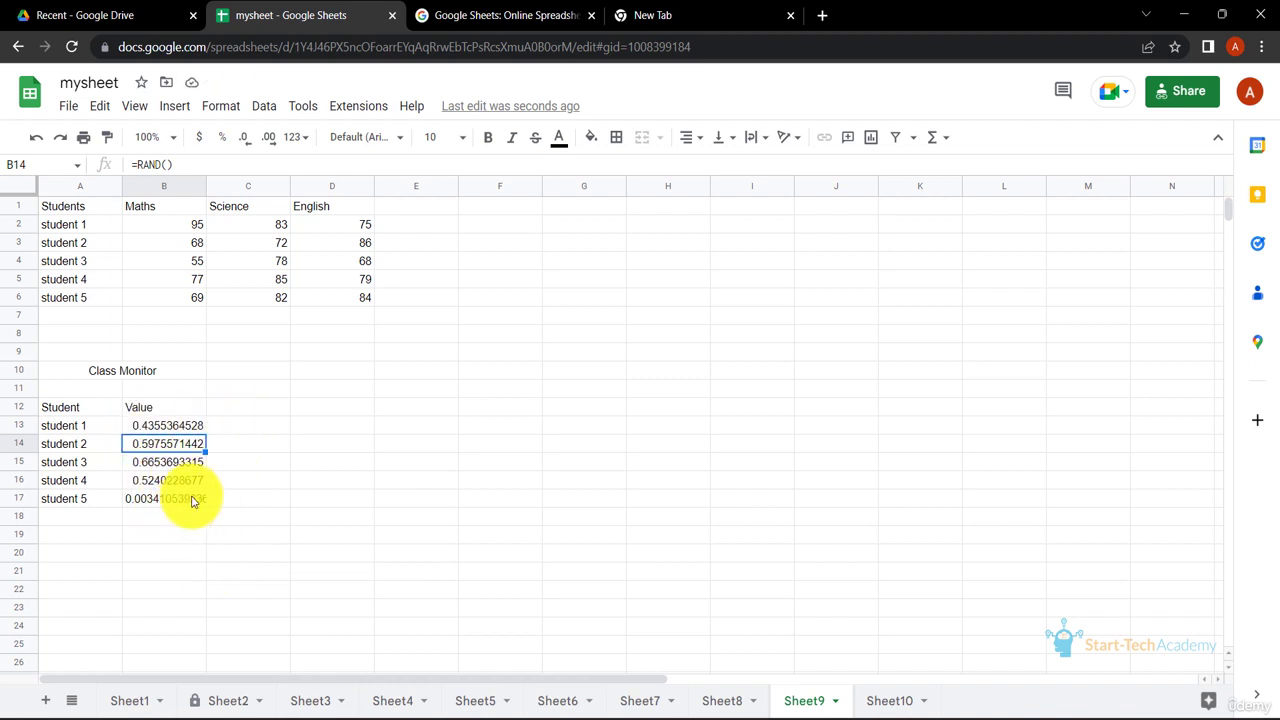
left_click(281, 446)
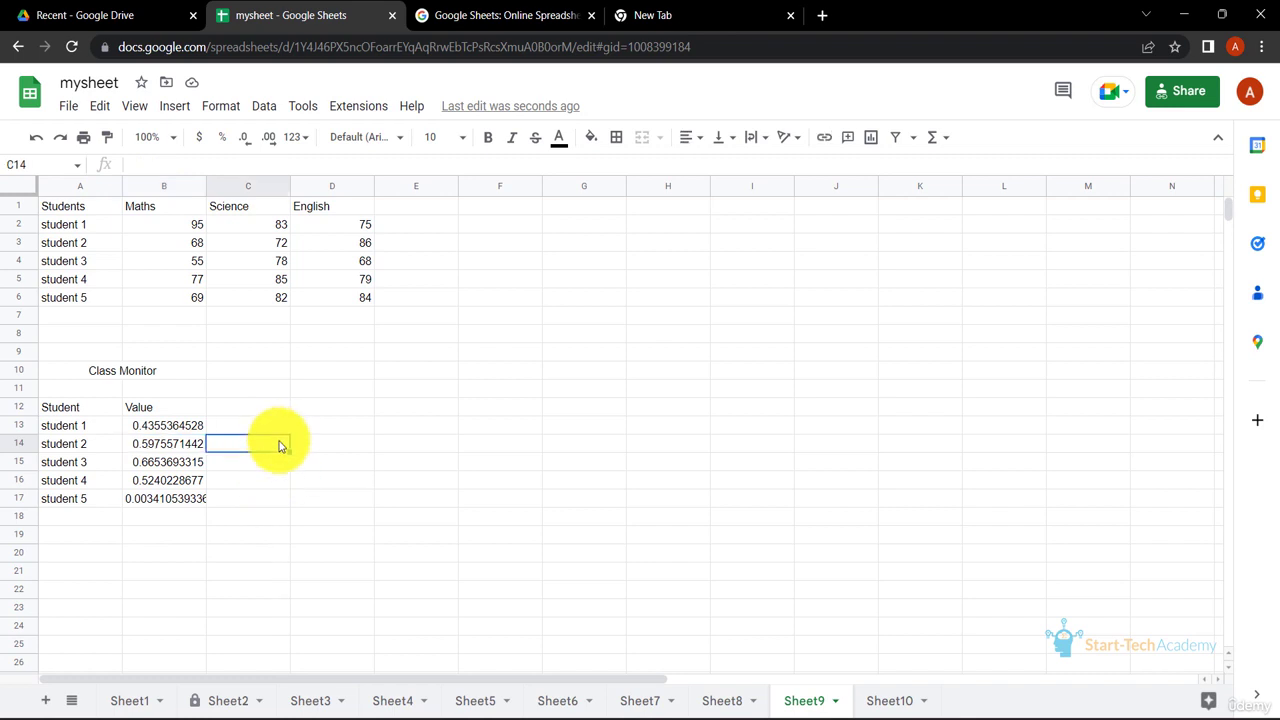
Enter i in E13 to trigger recalculation of the random values, and clear that cell.
left_click(408, 432)
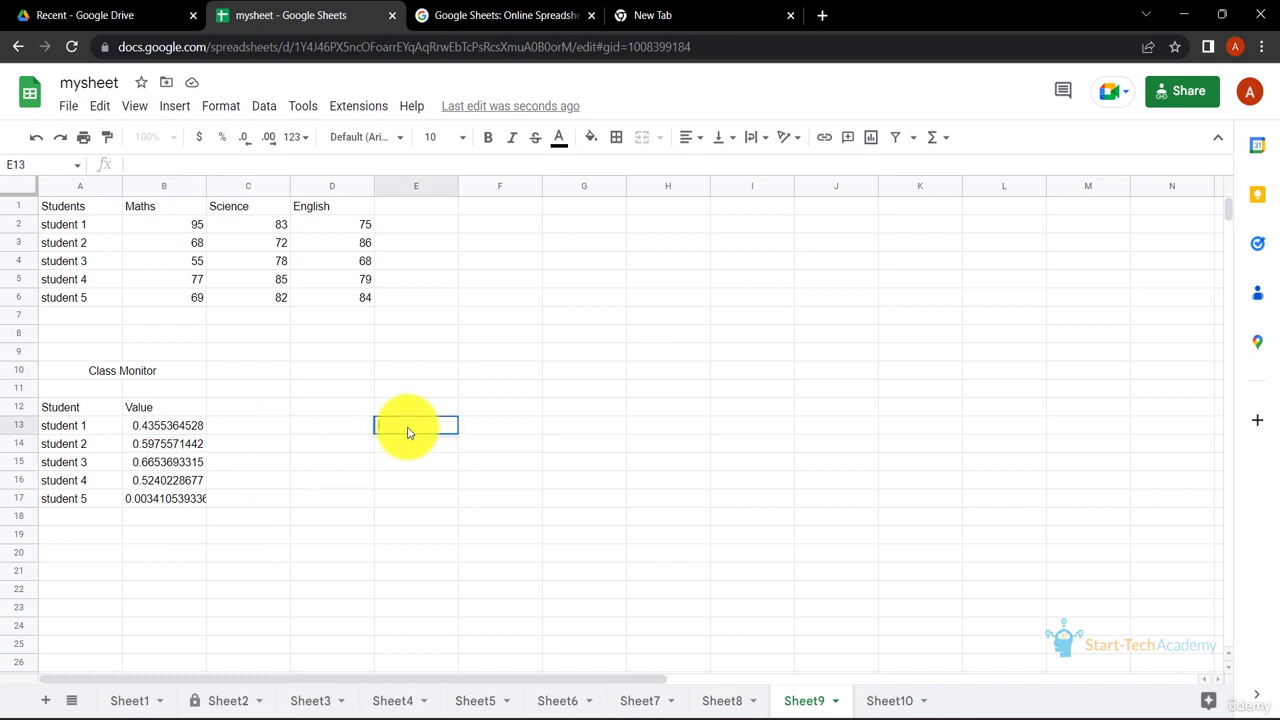
key("Return")
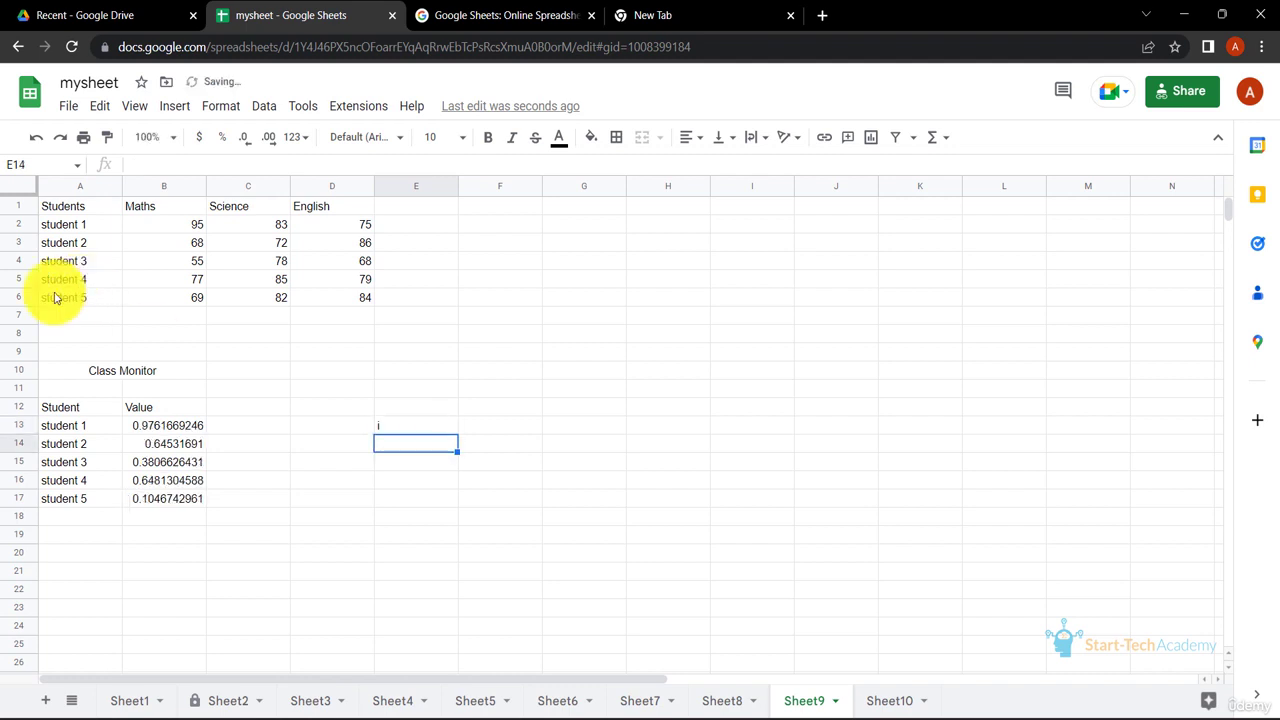
left_click(417, 425)
key("Delete")
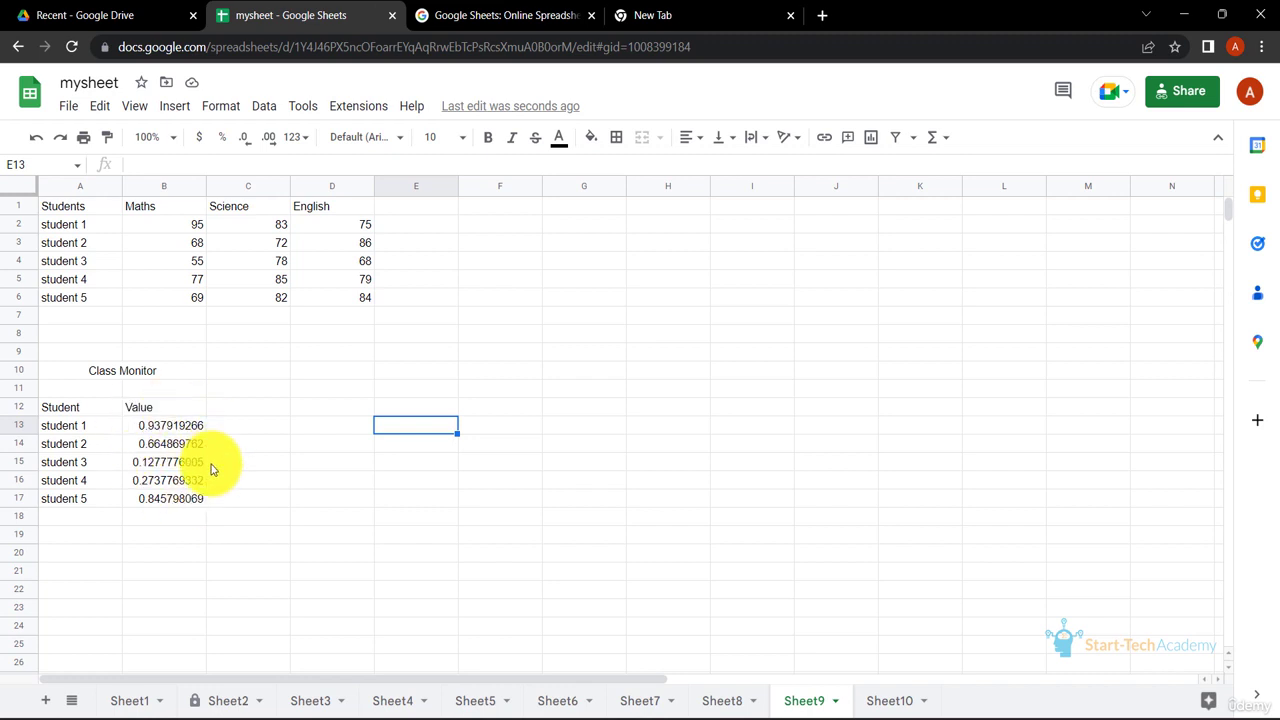
Copy B13:B17 and paste it back in place as values only, replacing the RAND formulas with fixed numbers.
left_click_drag(178, 427, 181, 511)
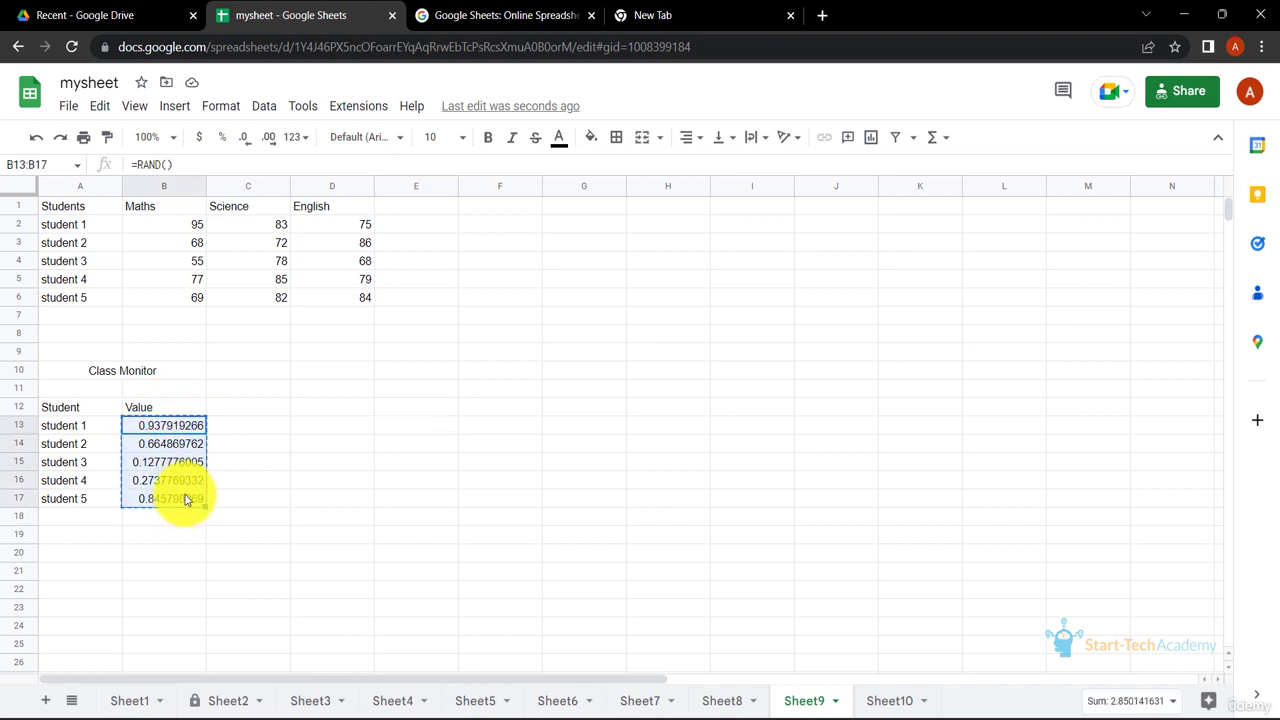
left_click(171, 427)
right_click(172, 427)
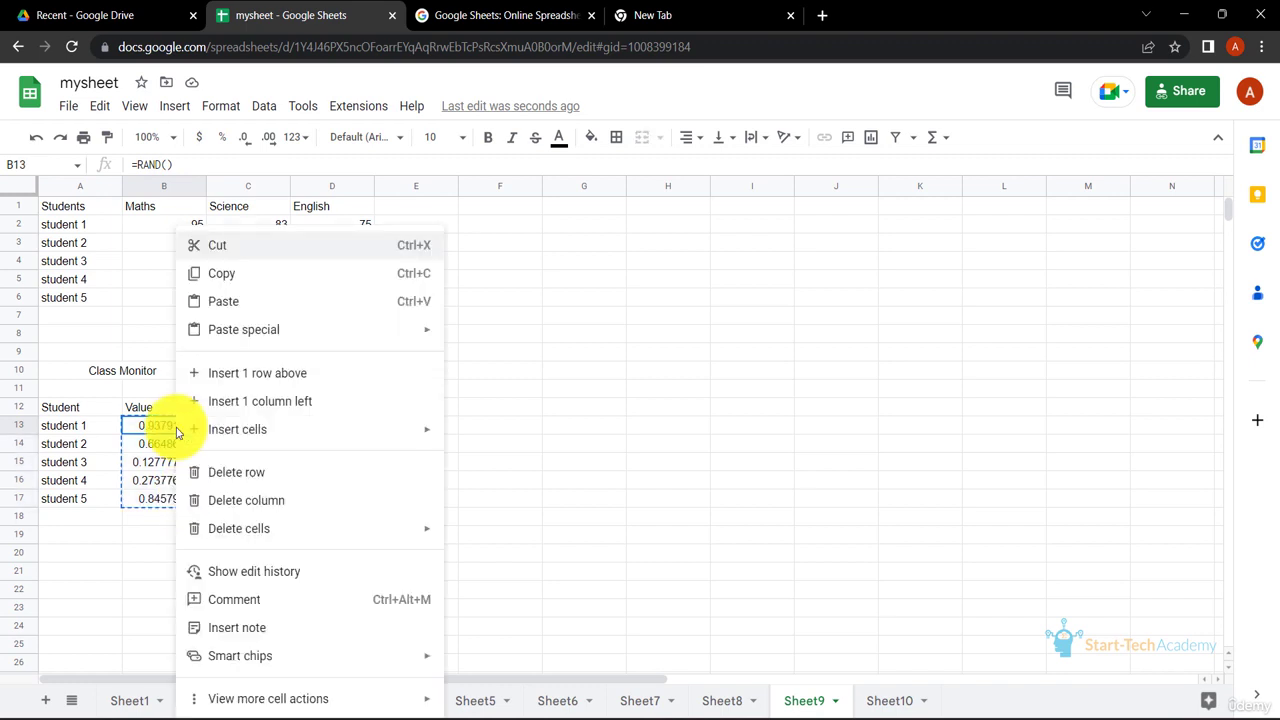
mouse_move(366, 327)
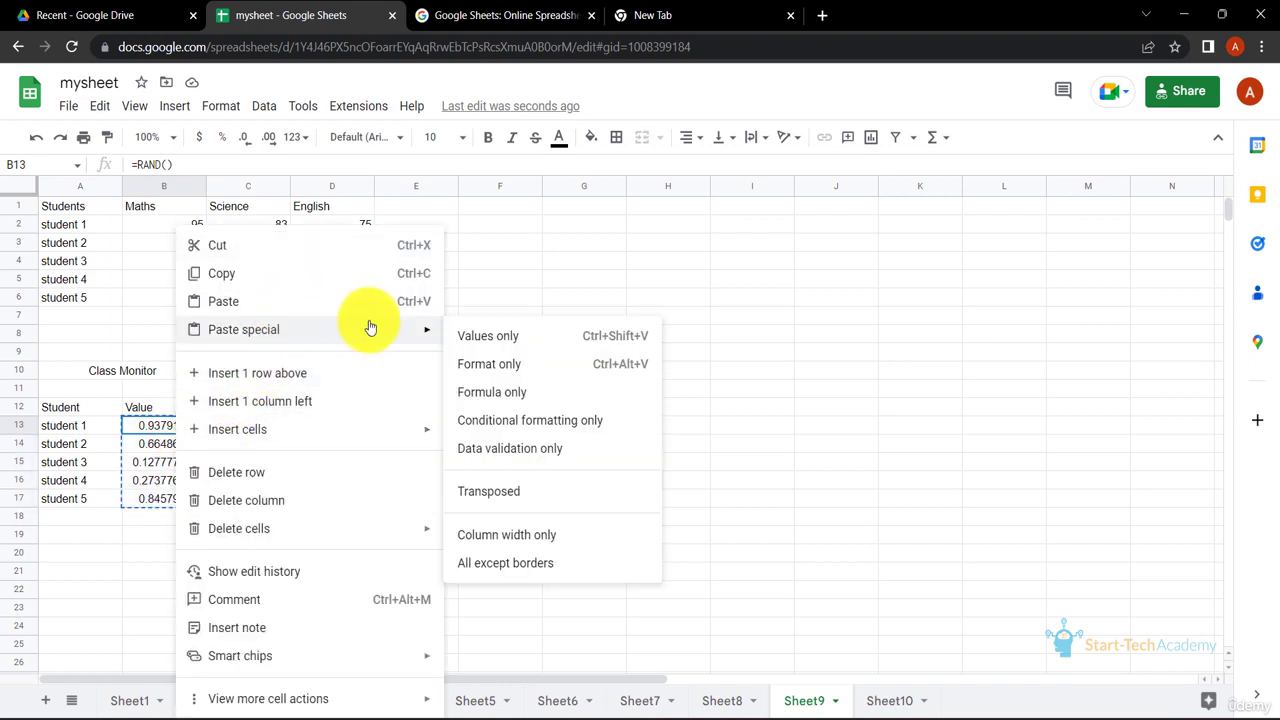
left_click(512, 340)
left_click(262, 428)
left_click(172, 428)
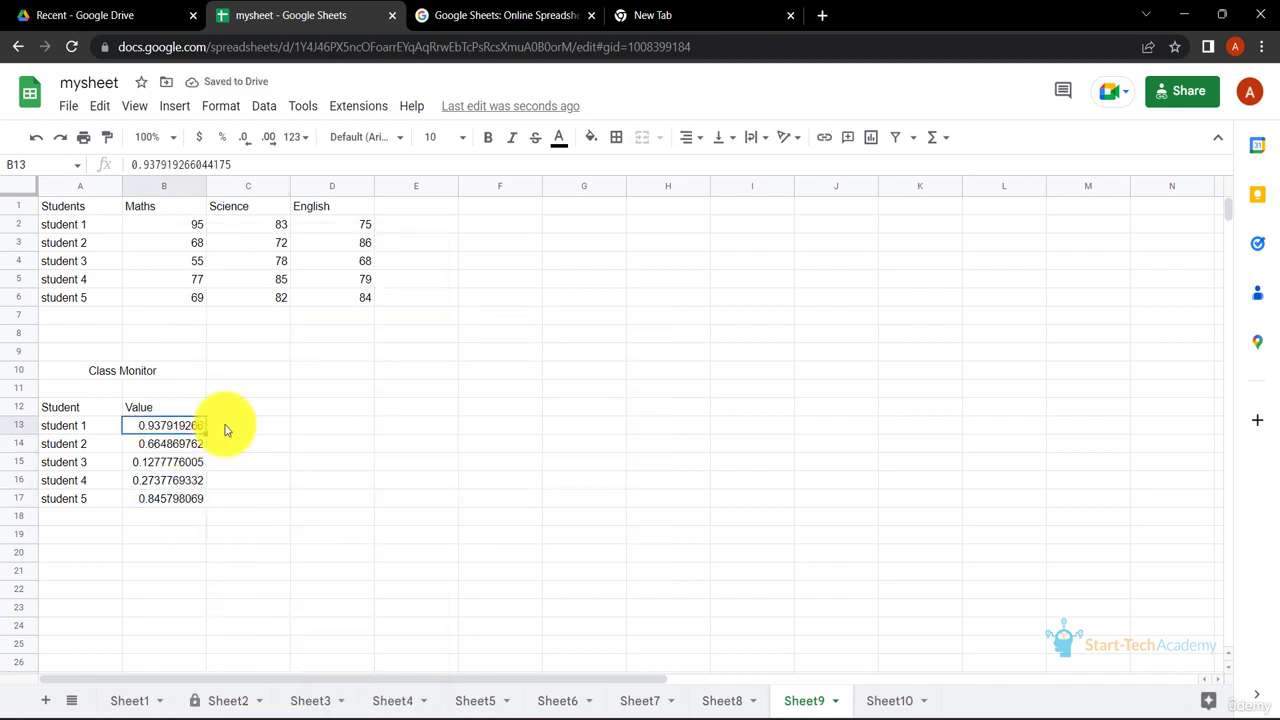
Enter i in E12 to test whether the pasted values recalculate, undo the entry and inspect the content of B13.
left_click(430, 409)
type("i")
key("Return")
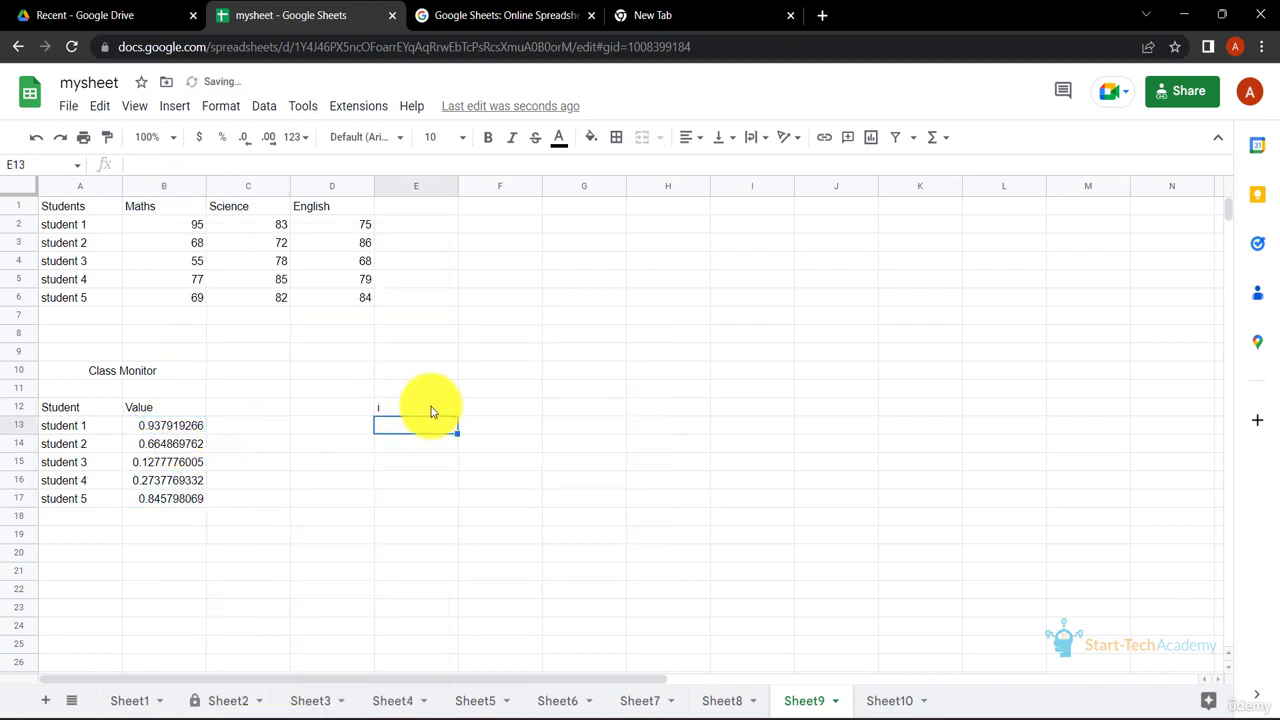
type("o")
key("Return")
type("k")
key("Return")
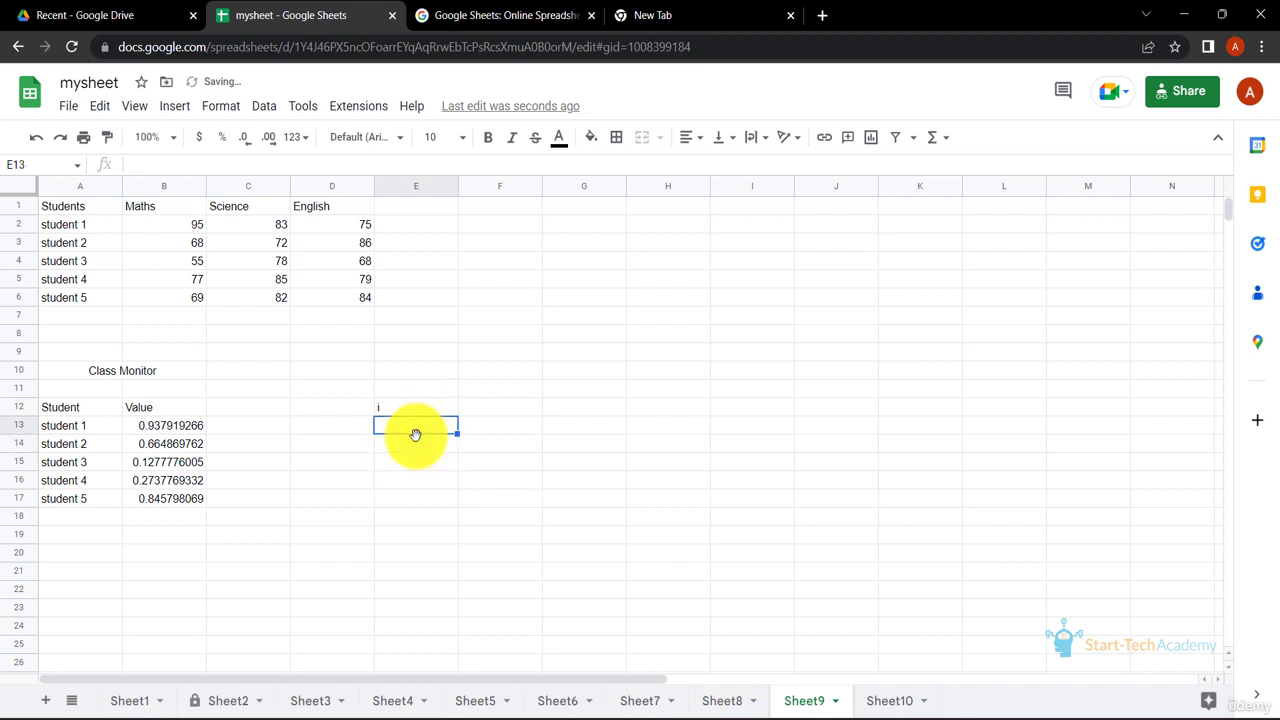
key("ctrl+z")
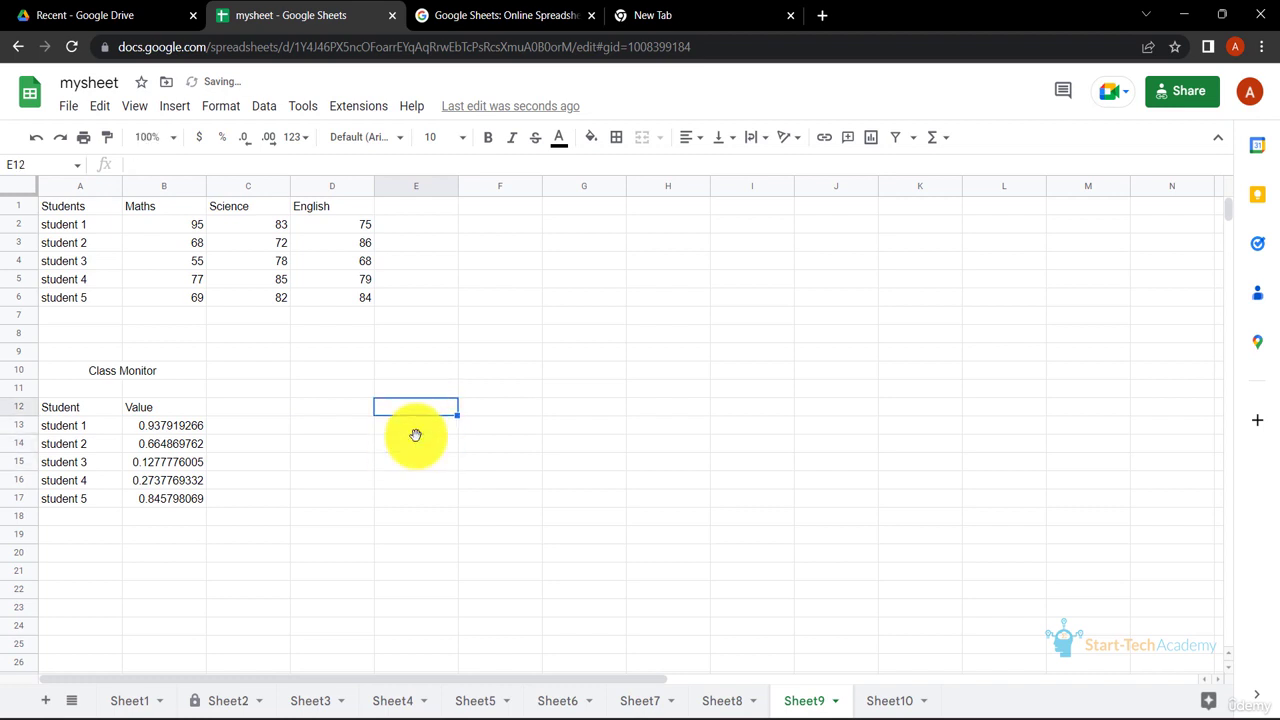
left_click(191, 431)
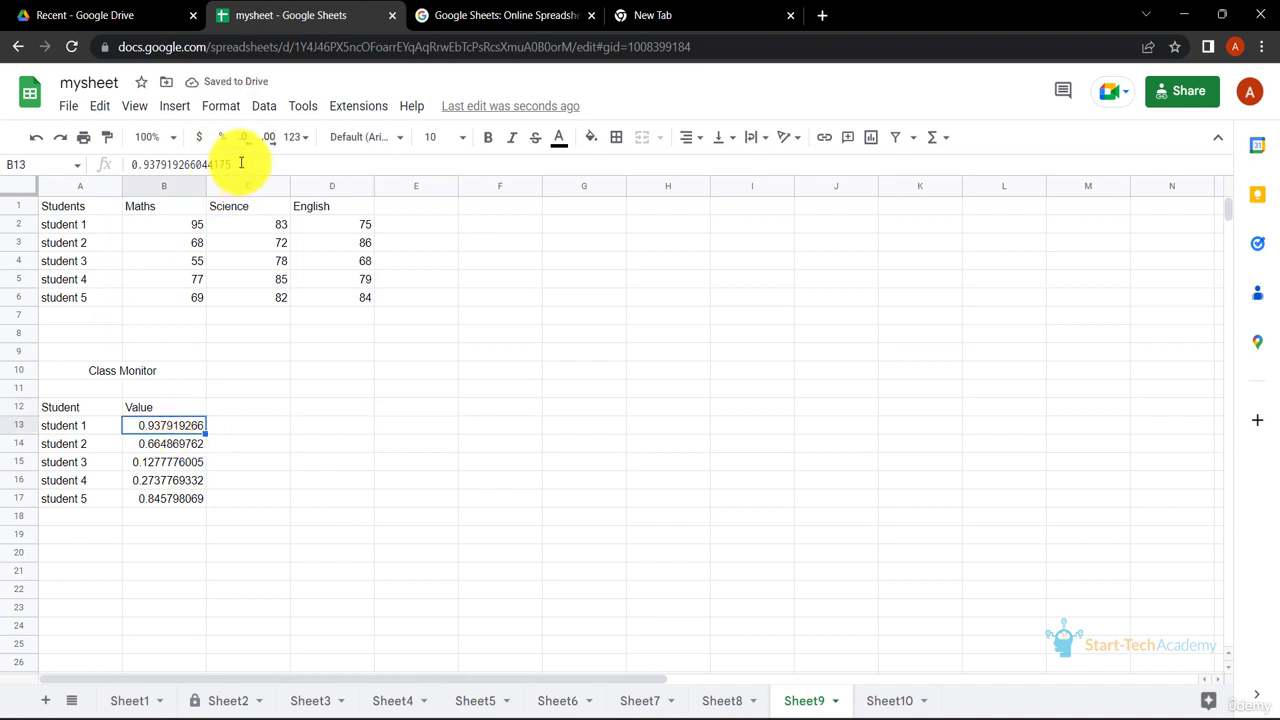
Undo the values-only paste to inspect the RAND formula in B13, and redo the paste.
left_click(324, 408)
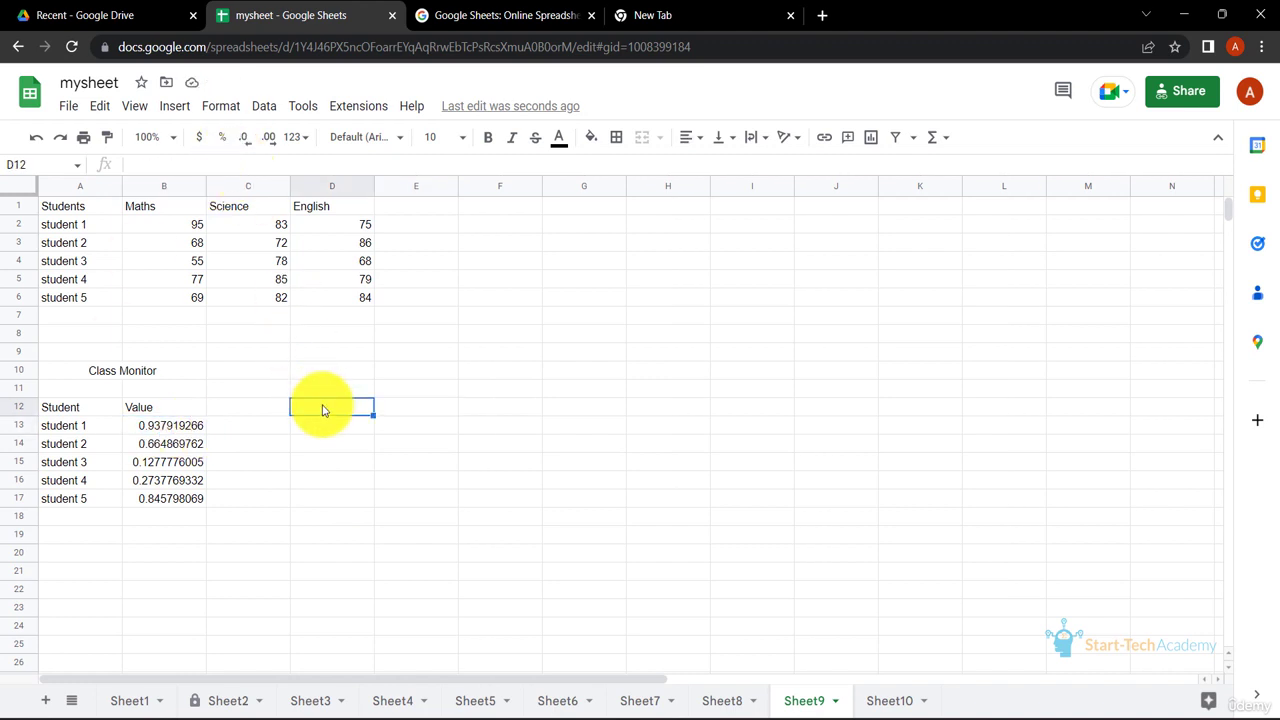
left_click(36, 144)
left_click(36, 144)
left_click(36, 144)
left_click(36, 144)
left_click(191, 429)
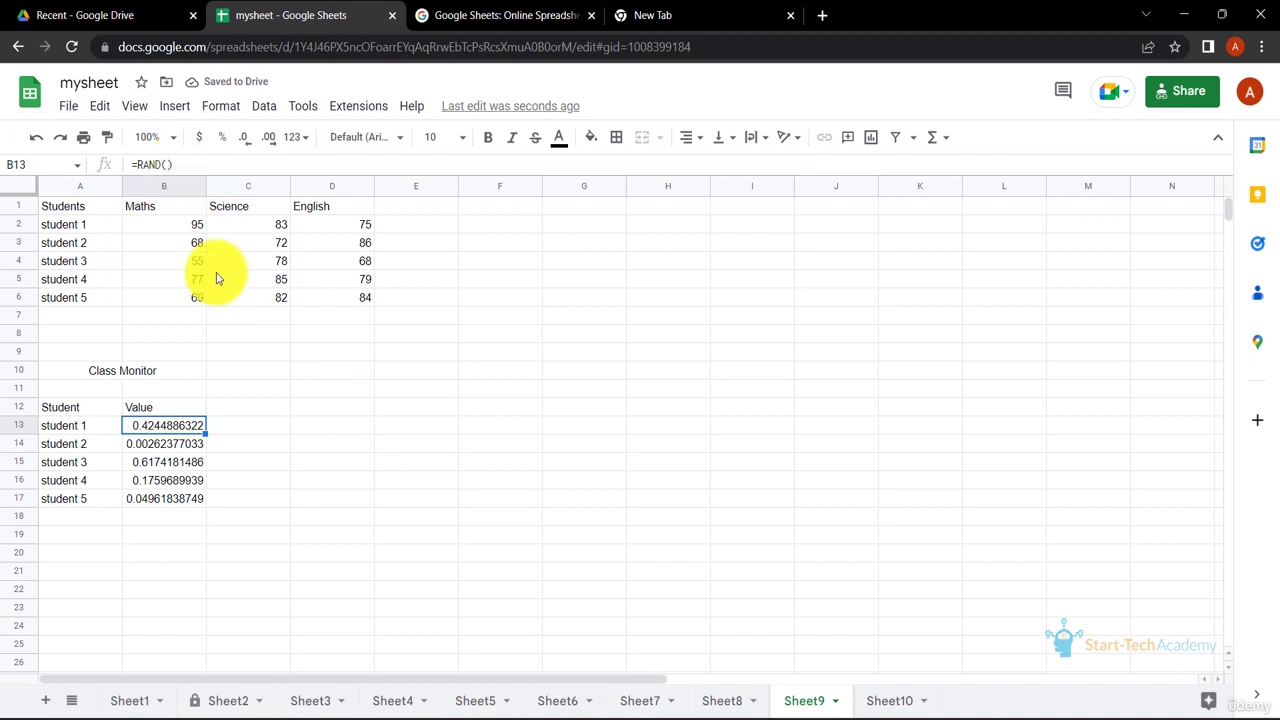
left_click(330, 481)
left_click(66, 143)
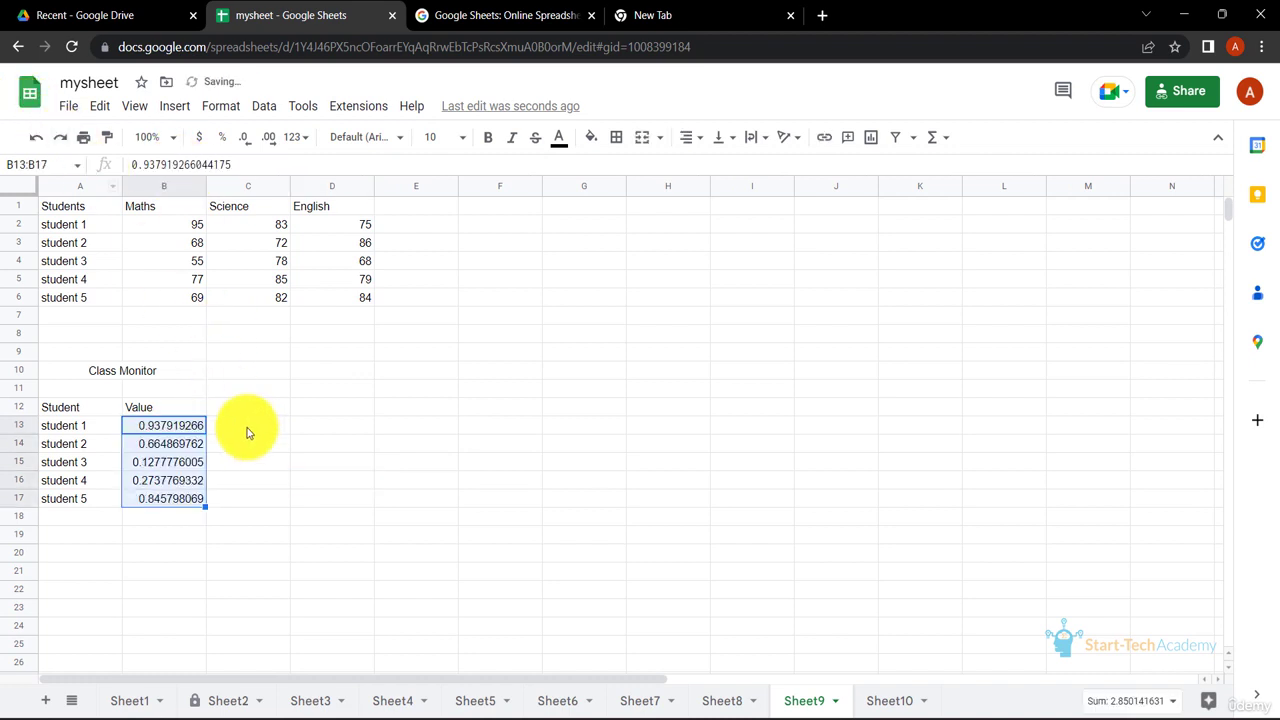
left_click(252, 430)
left_click(191, 430)
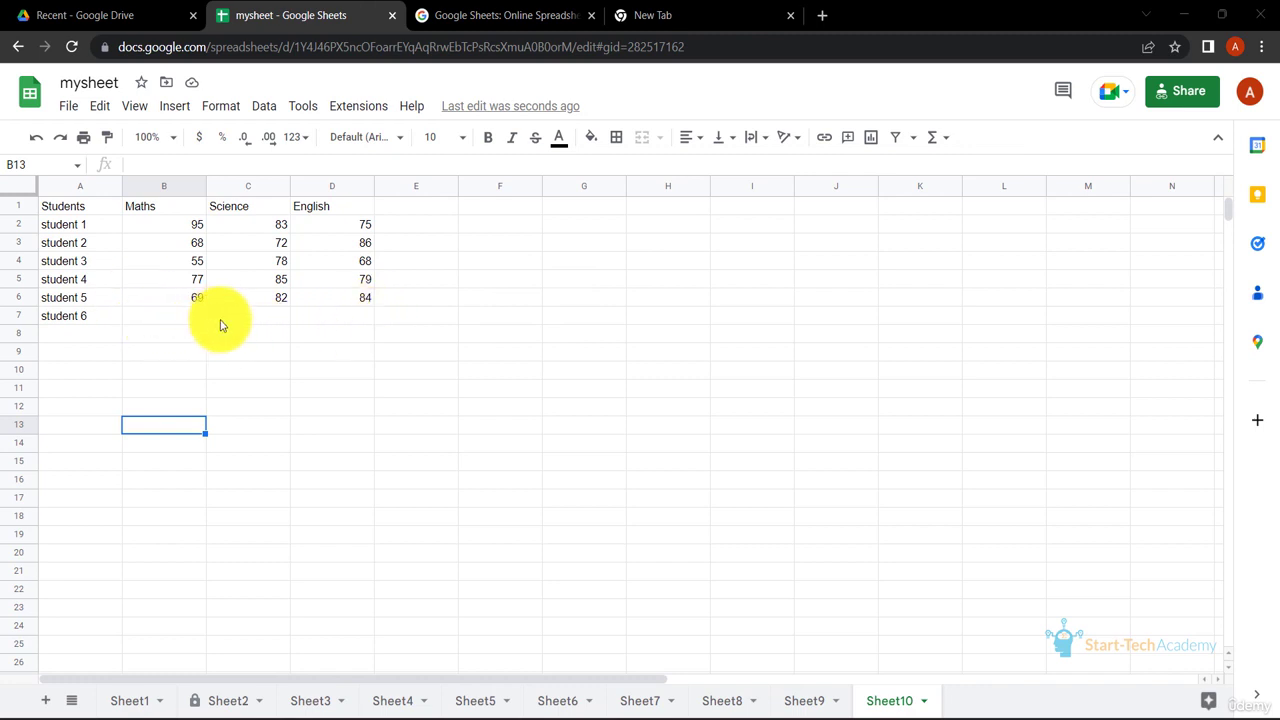
Enter =RANDBETWEEN(50,100) in B7 to generate a random Maths mark for student 6.
left_click(188, 324)
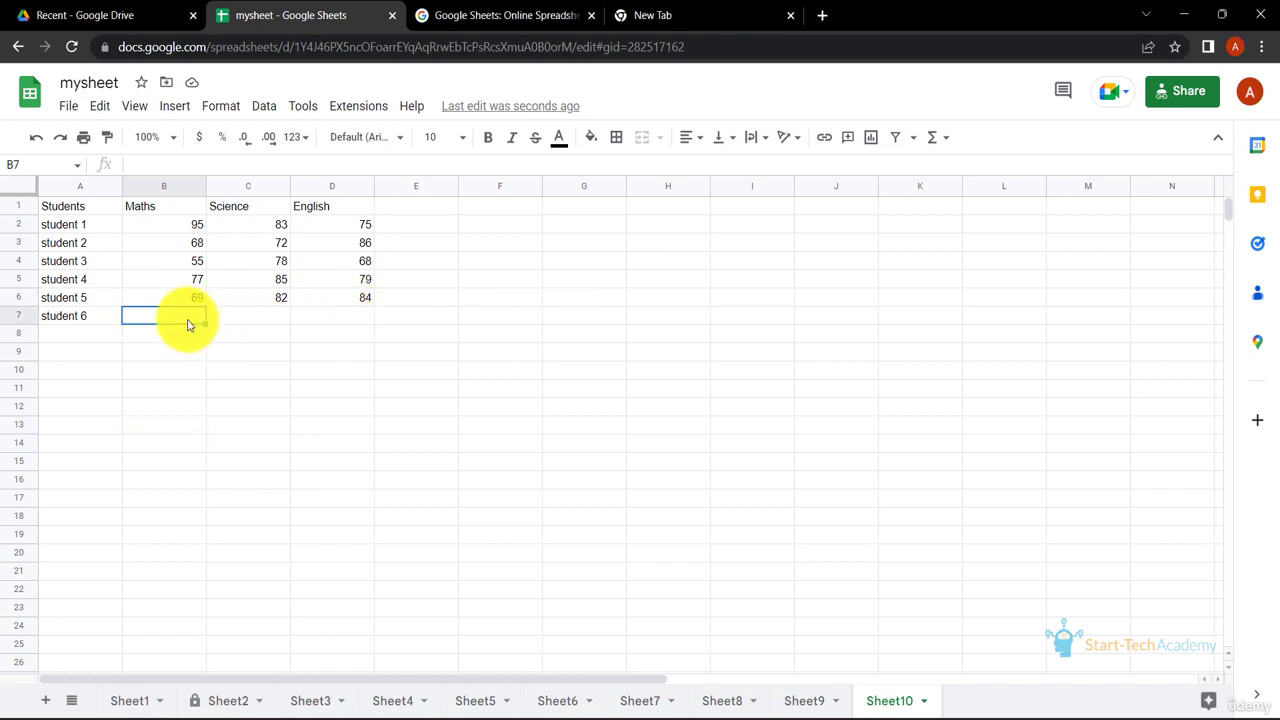
type("=RANDB")
key("Tab")
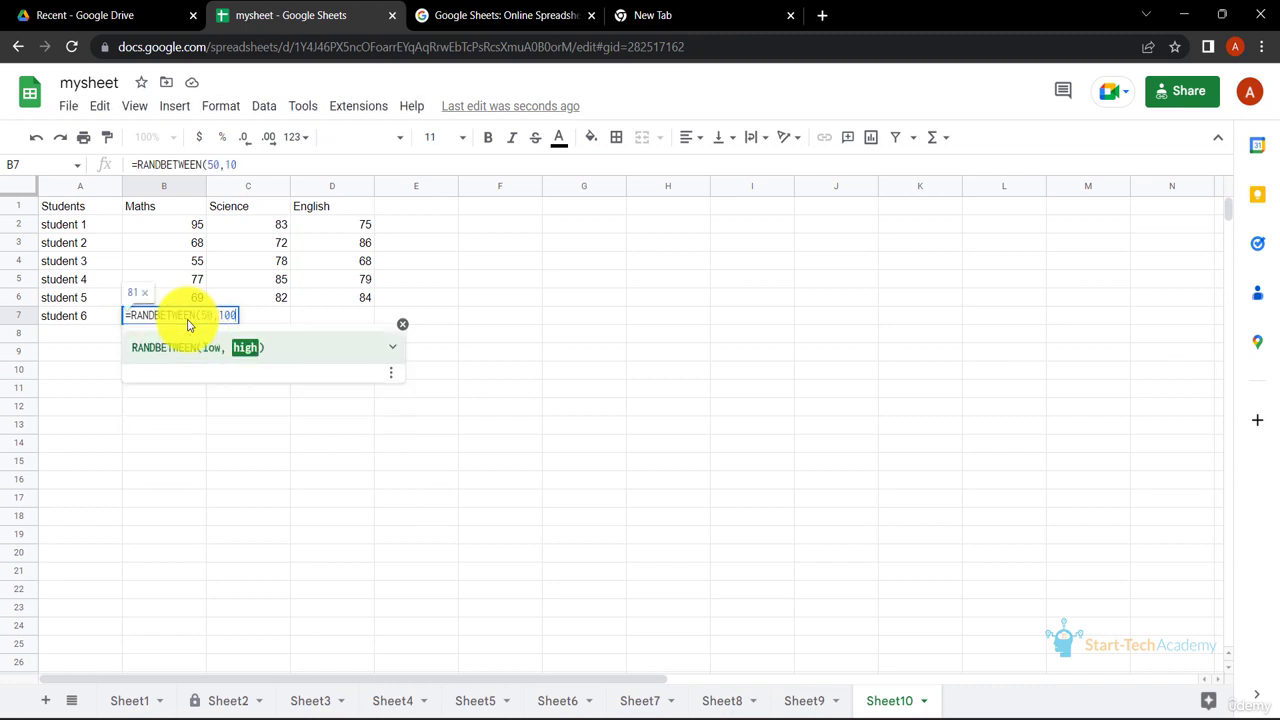
type("50,100)")
key("Return")
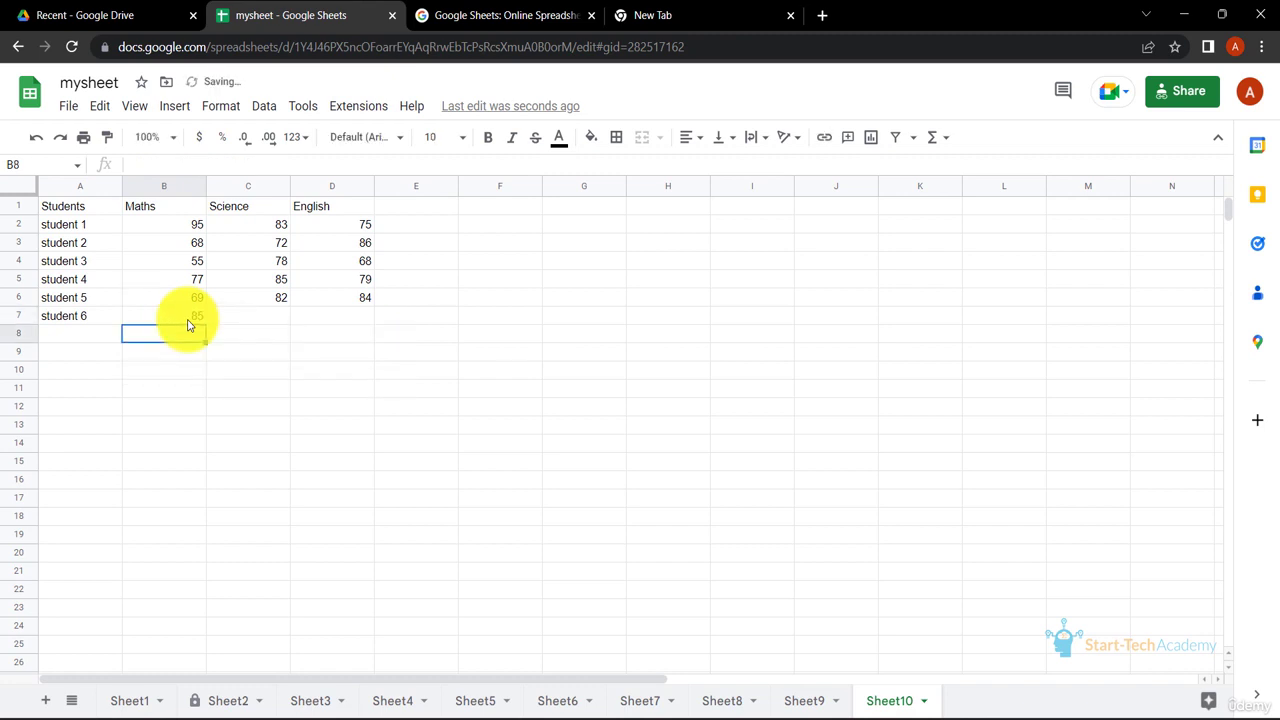
Fill the RANDBETWEEN formula from B7 across to D7 for student 6's Science and English marks.
left_click(194, 319)
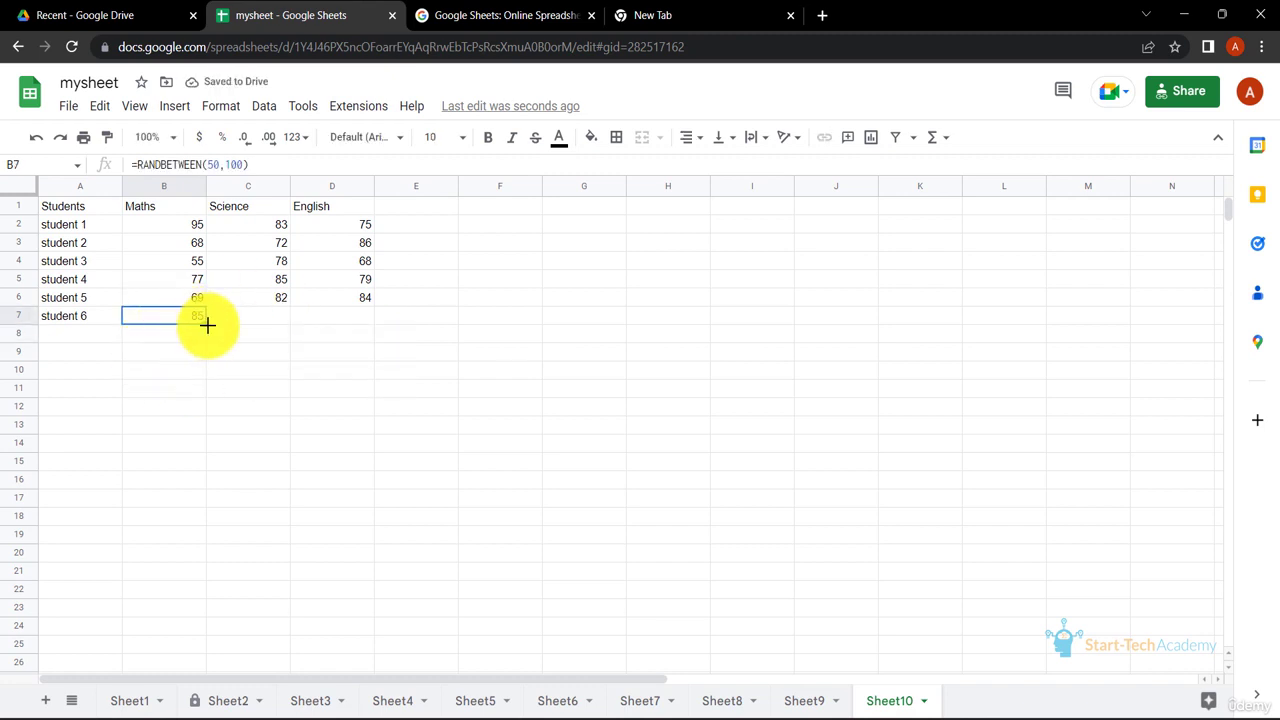
left_click_drag(207, 323, 363, 323)
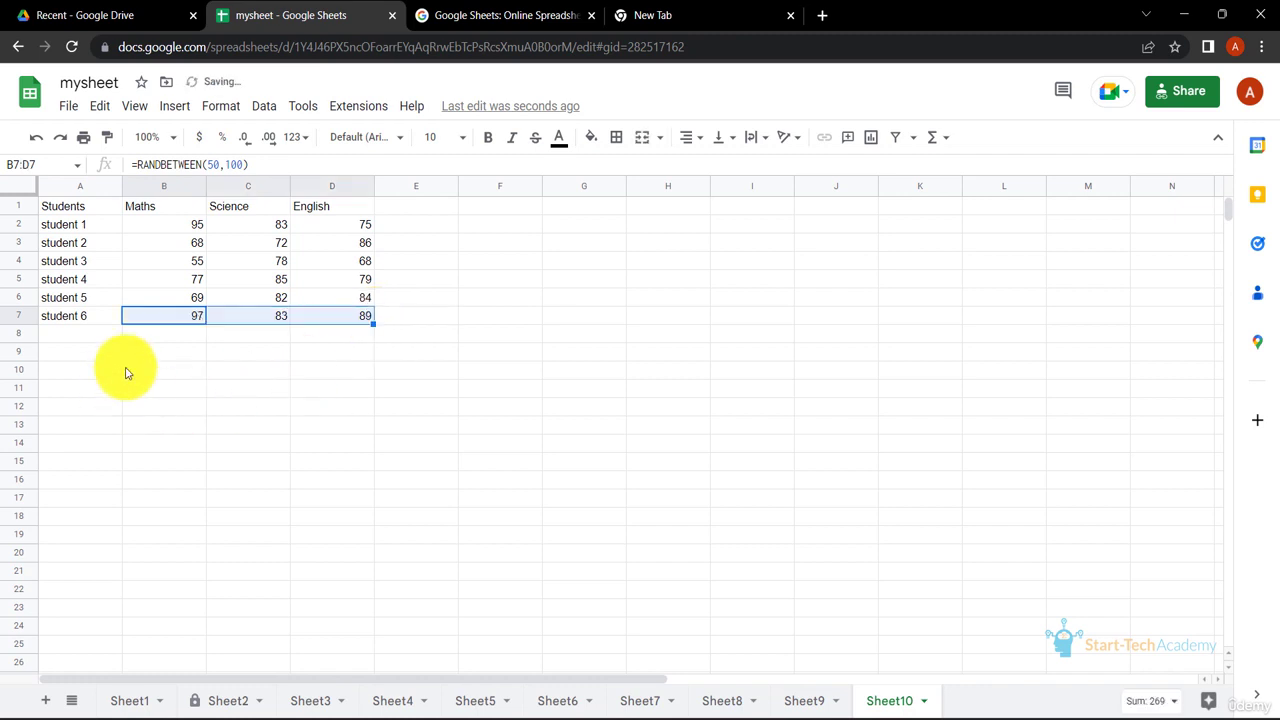
left_click(403, 400)
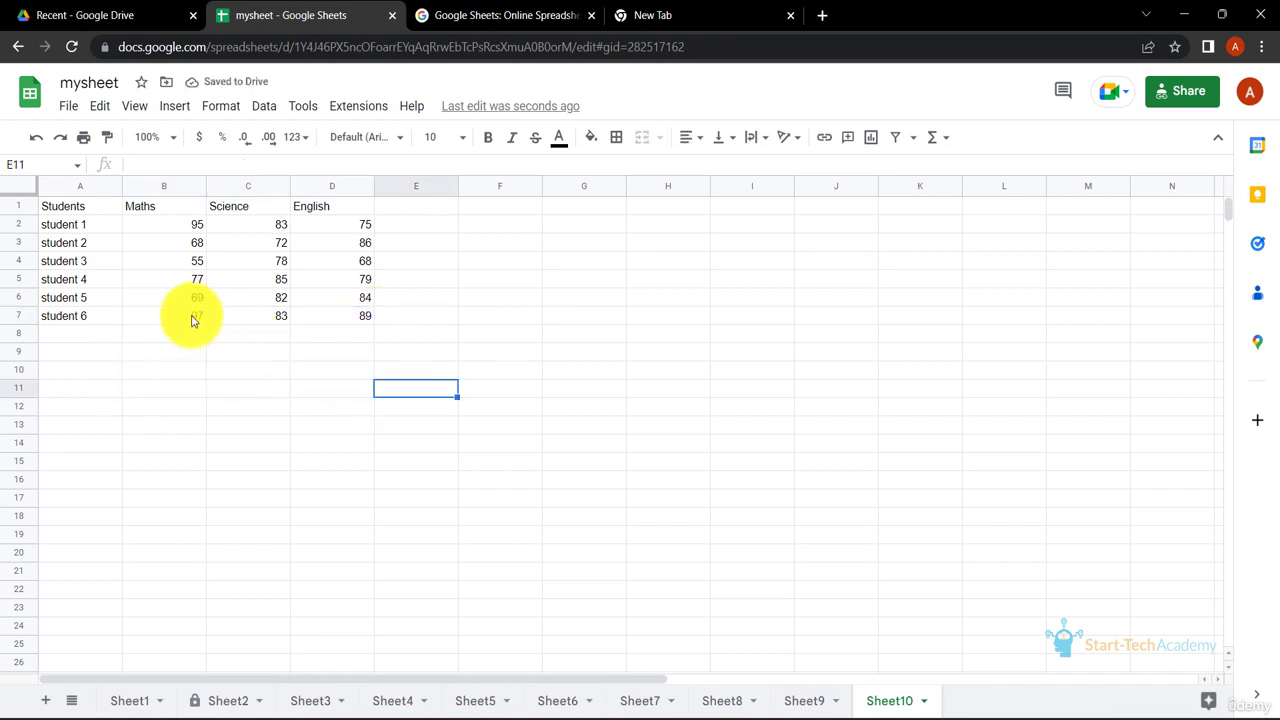
Copy B7:D7 and paste it back in place as values only, and check the content of each of the three cells.
left_click_drag(194, 318, 377, 320)
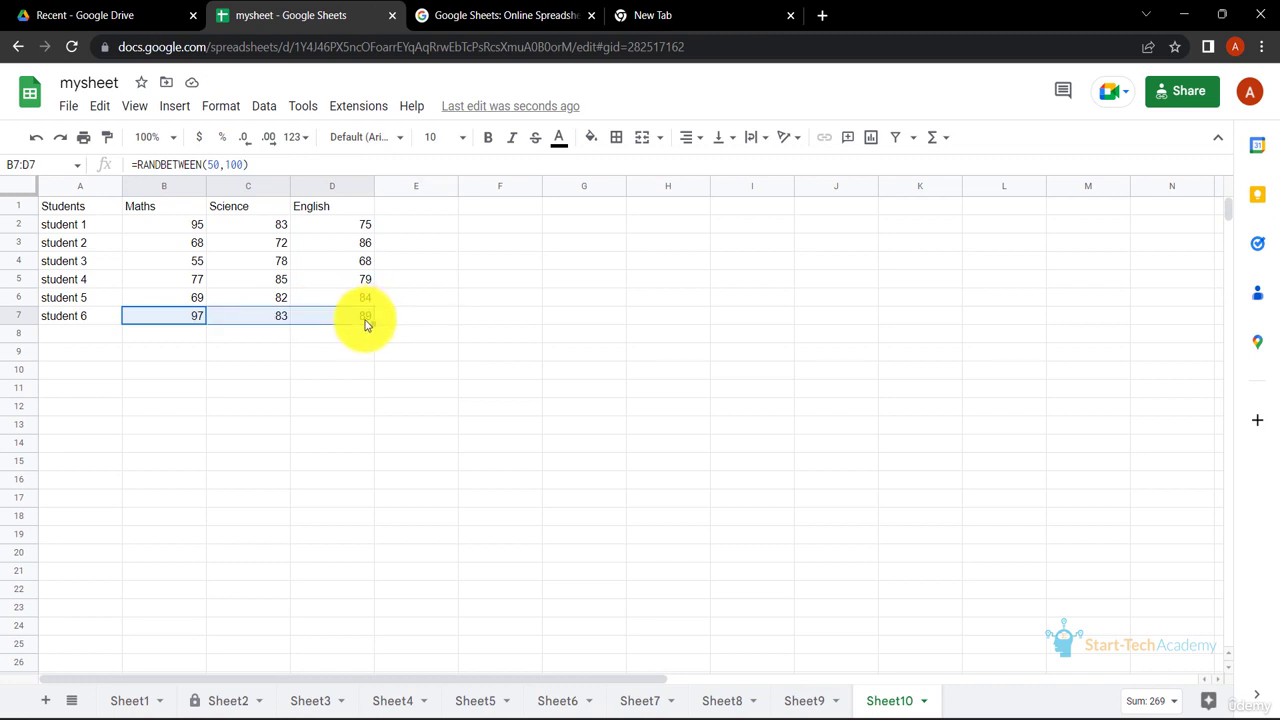
right_click(366, 325)
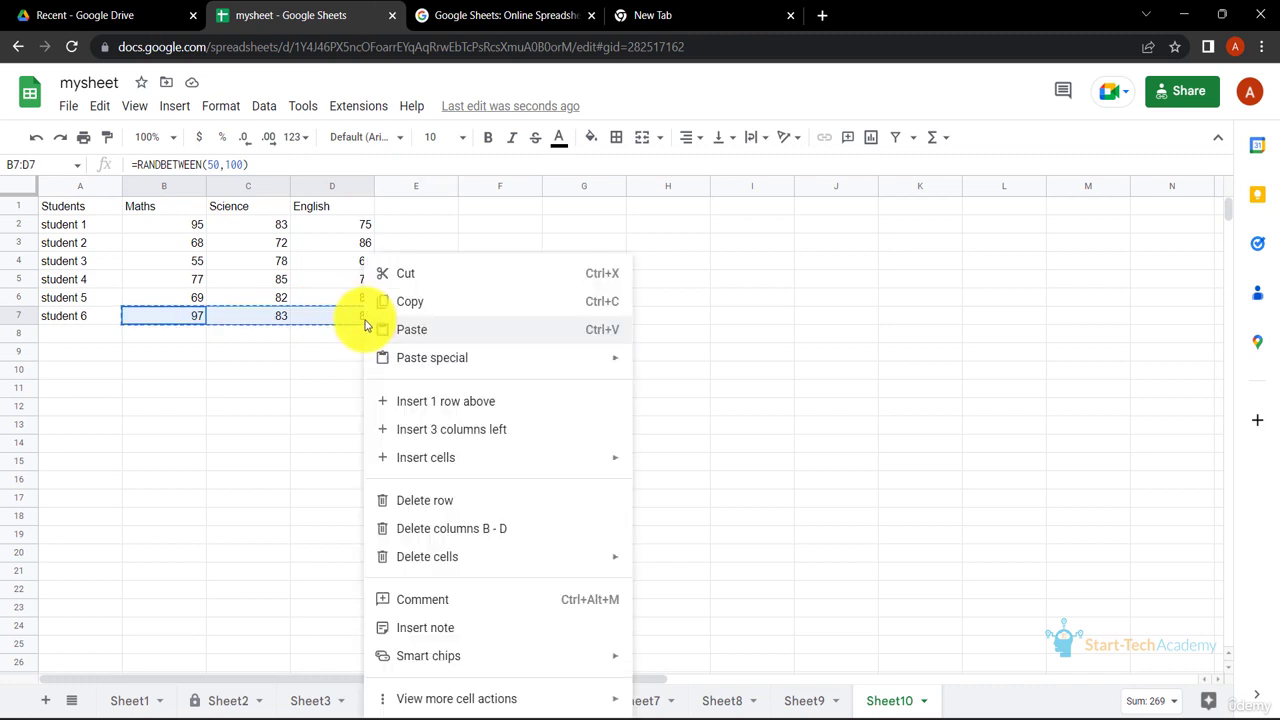
left_click(190, 324)
right_click(190, 324)
mouse_move(334, 357)
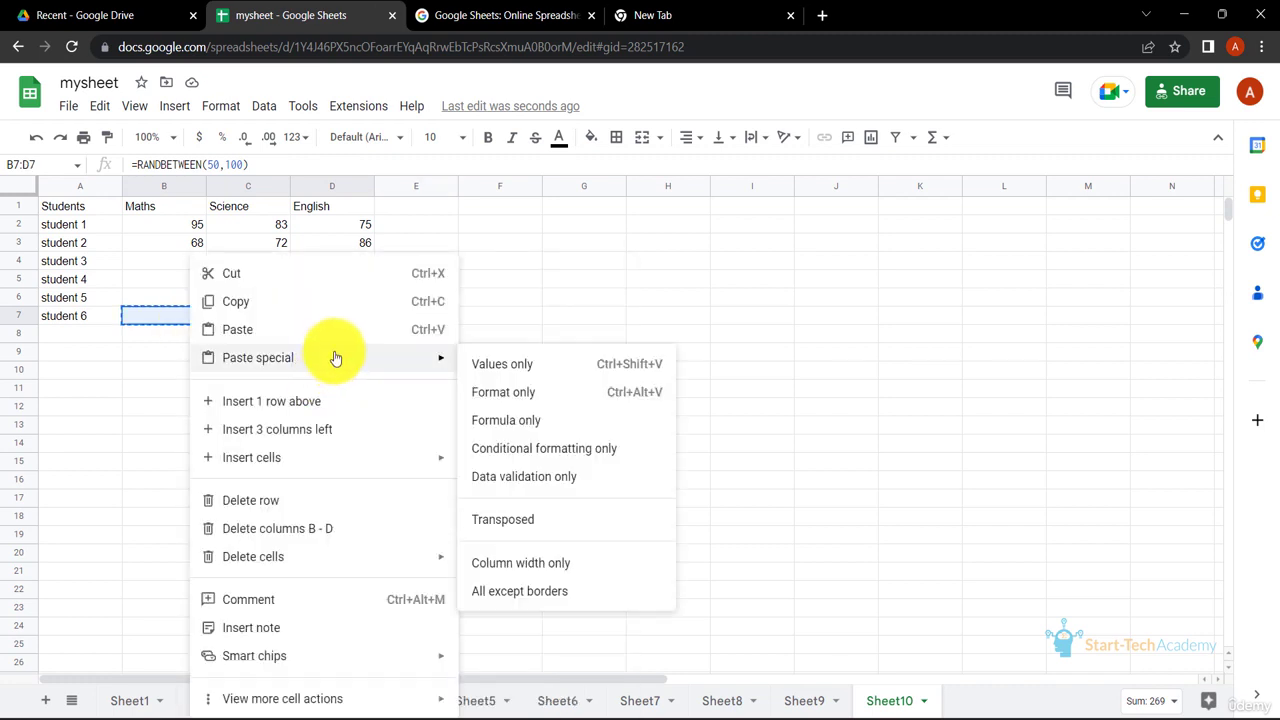
left_click(471, 362)
left_click(306, 416)
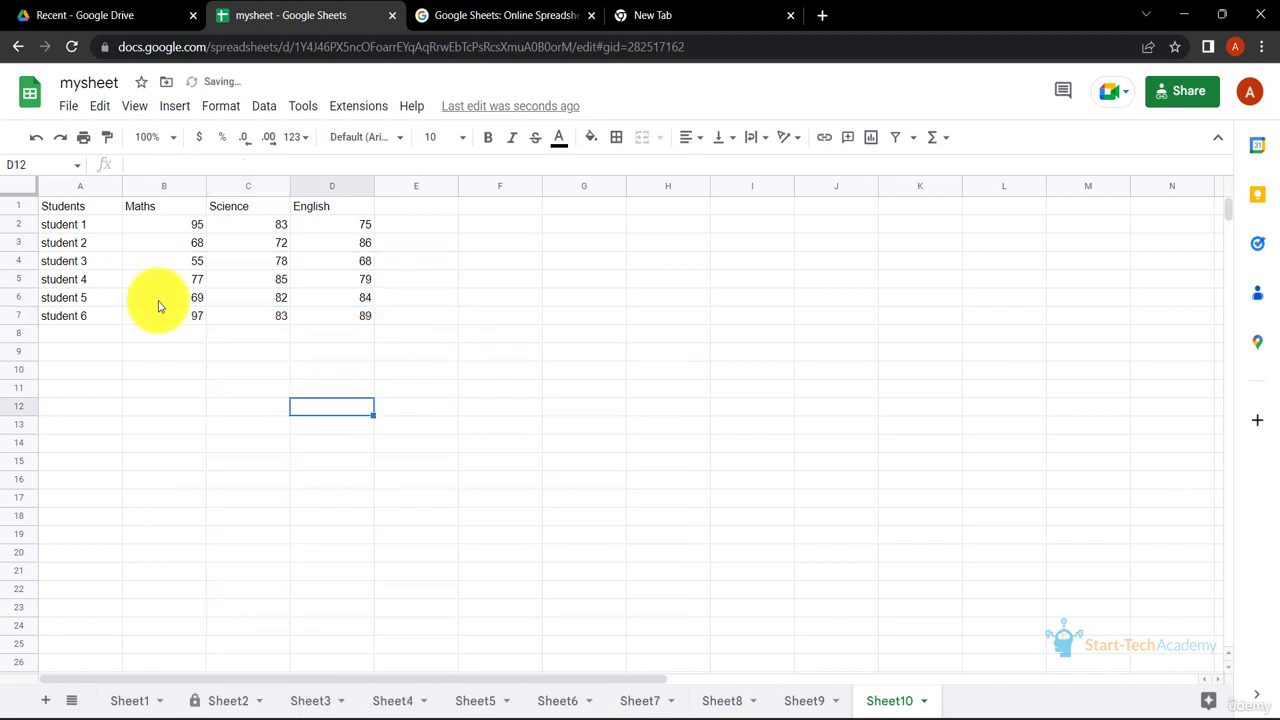
left_click(180, 318)
left_click(262, 317)
left_click(355, 317)
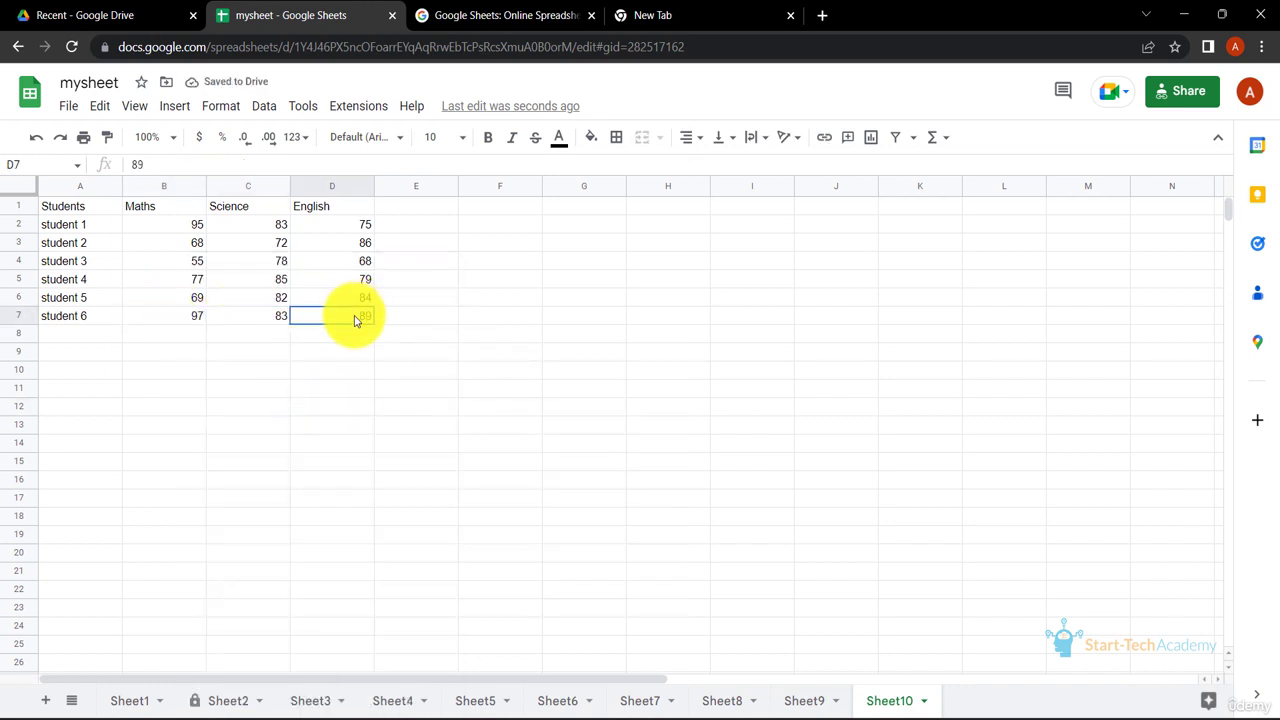
left_click(218, 318)
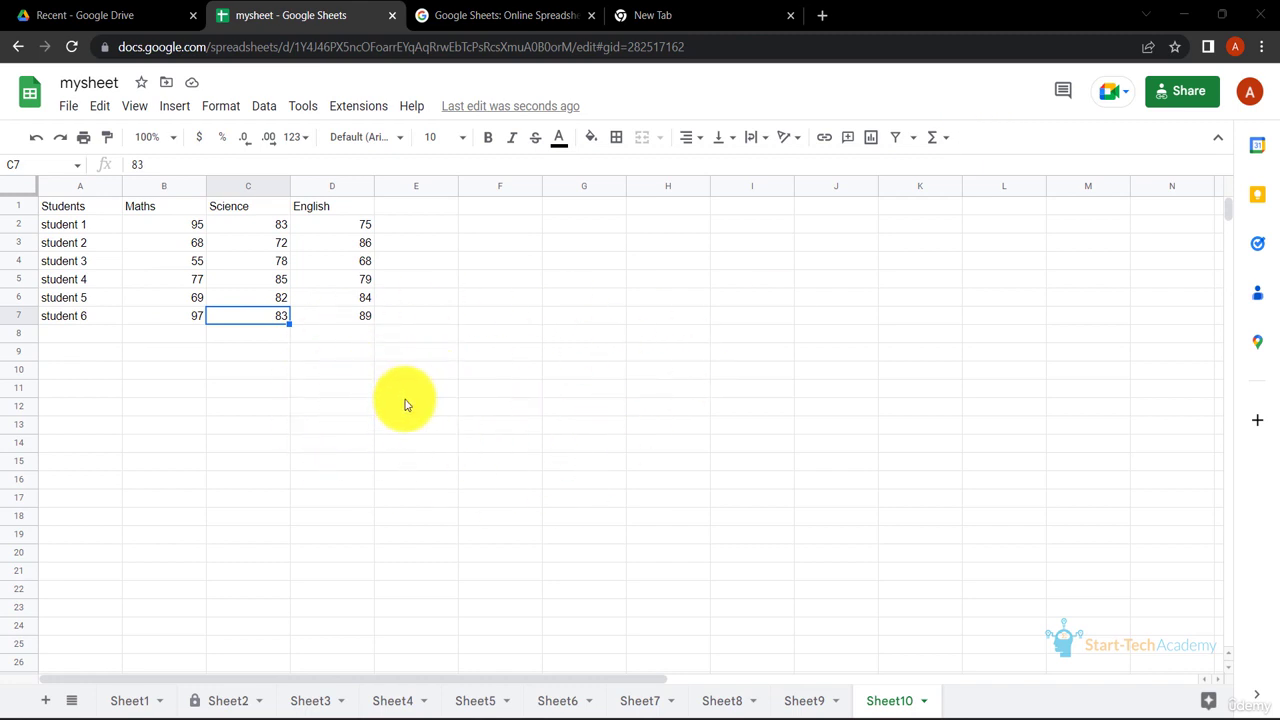
Browse the built-in functions by category, including Date, and look through the full list of all functions.
left_click(174, 114)
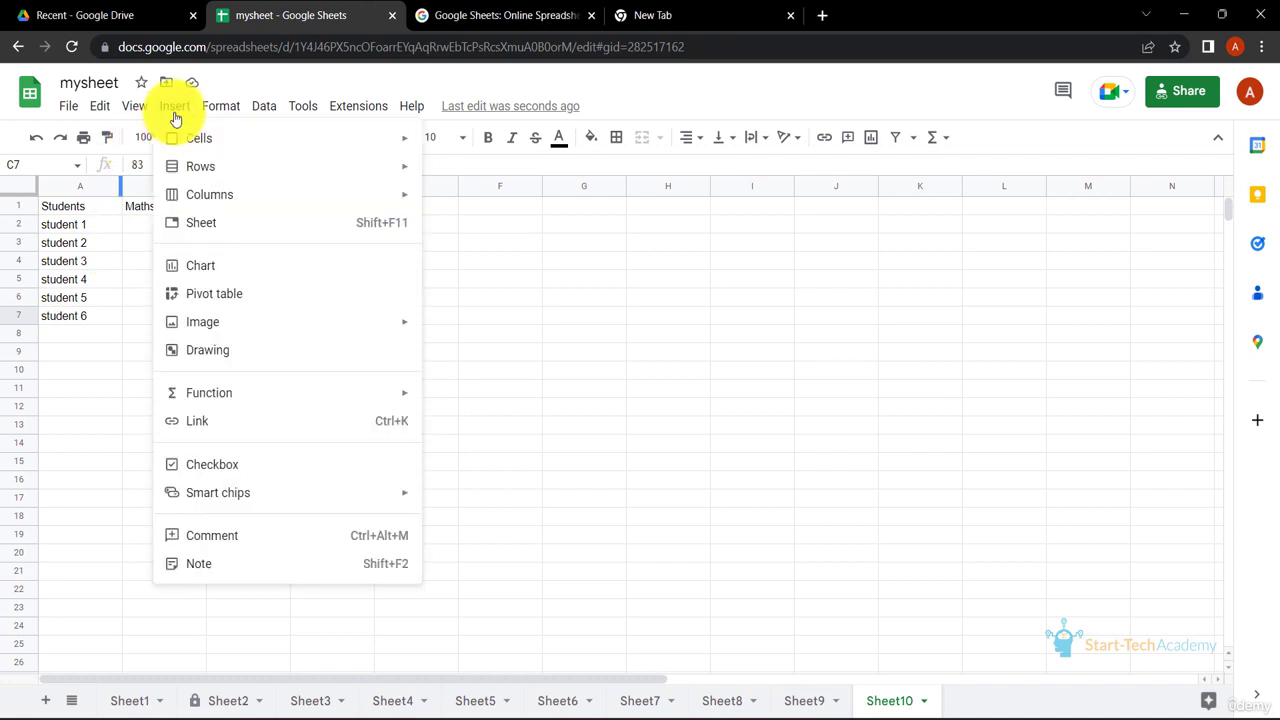
mouse_move(272, 396)
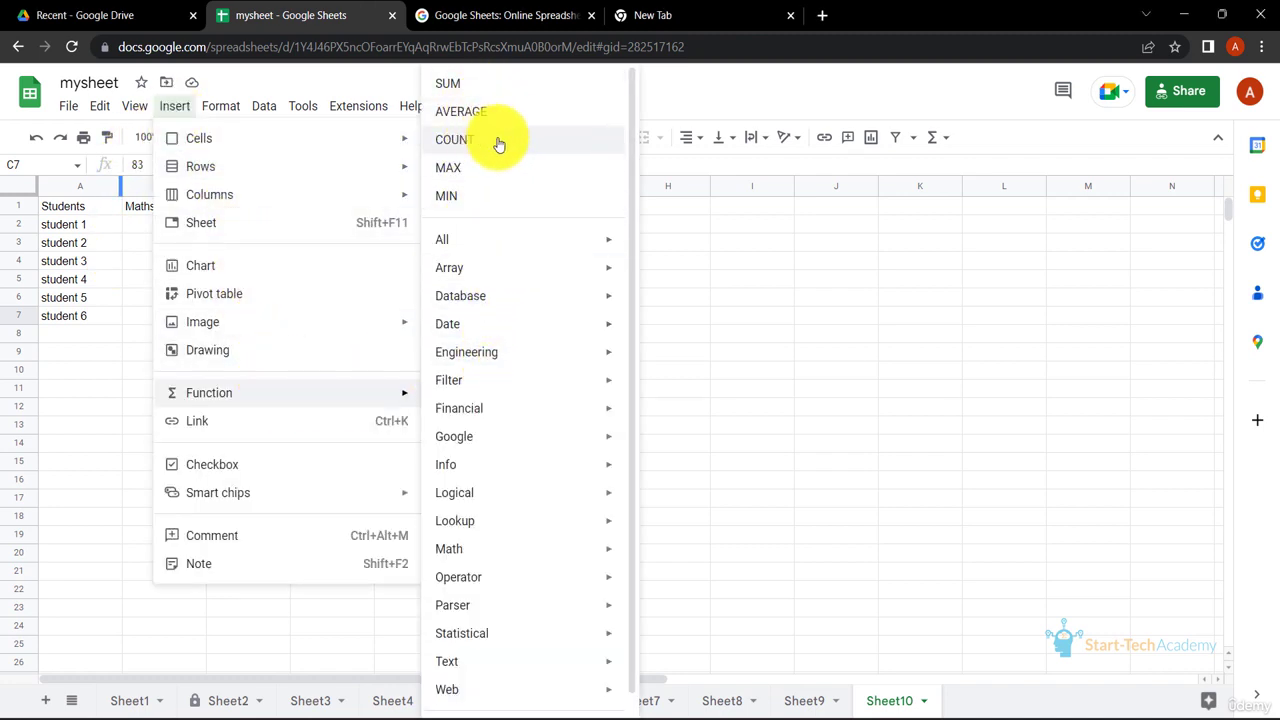
mouse_move(517, 243)
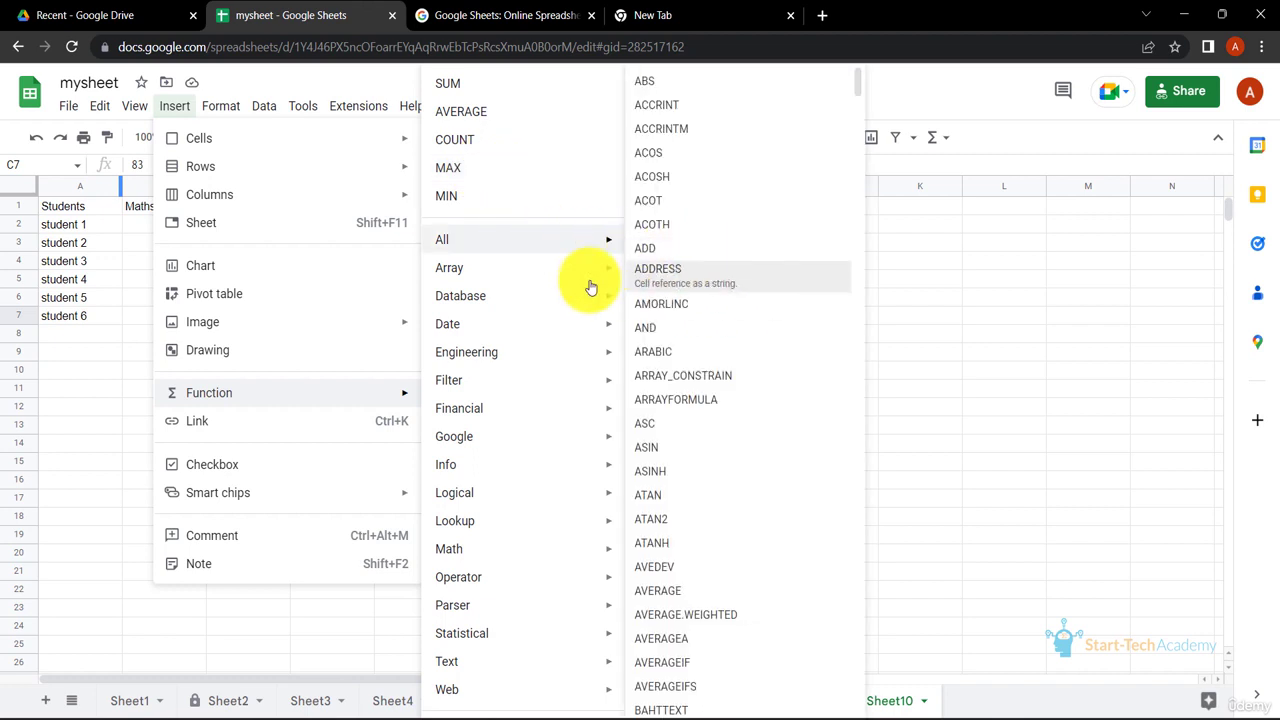
mouse_move(576, 280)
mouse_move(568, 336)
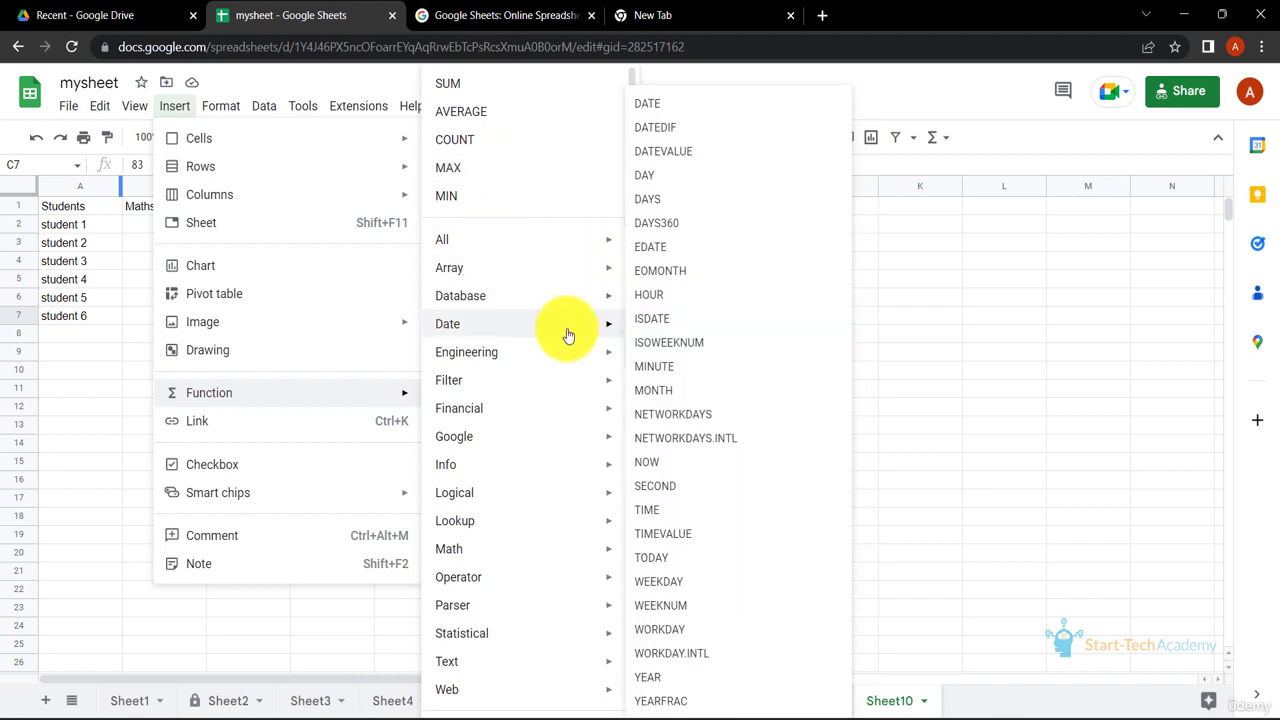
mouse_move(586, 238)
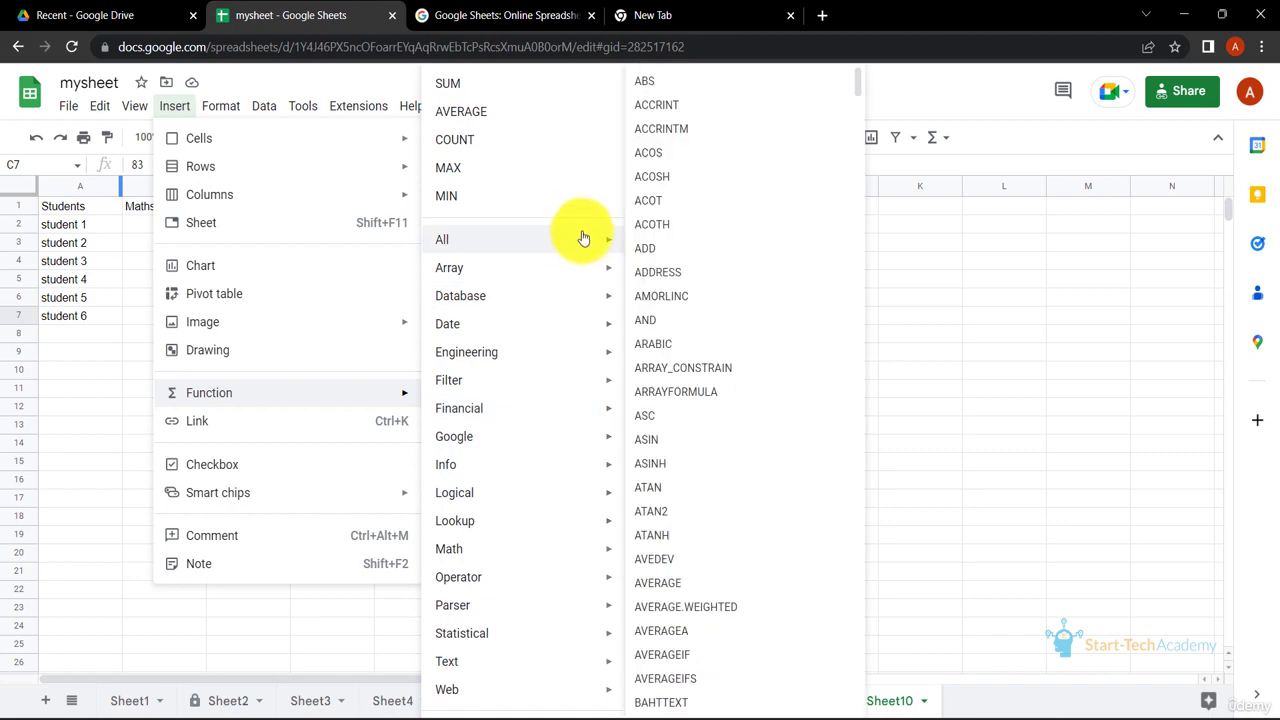
scroll(730, 265, "down", 20)
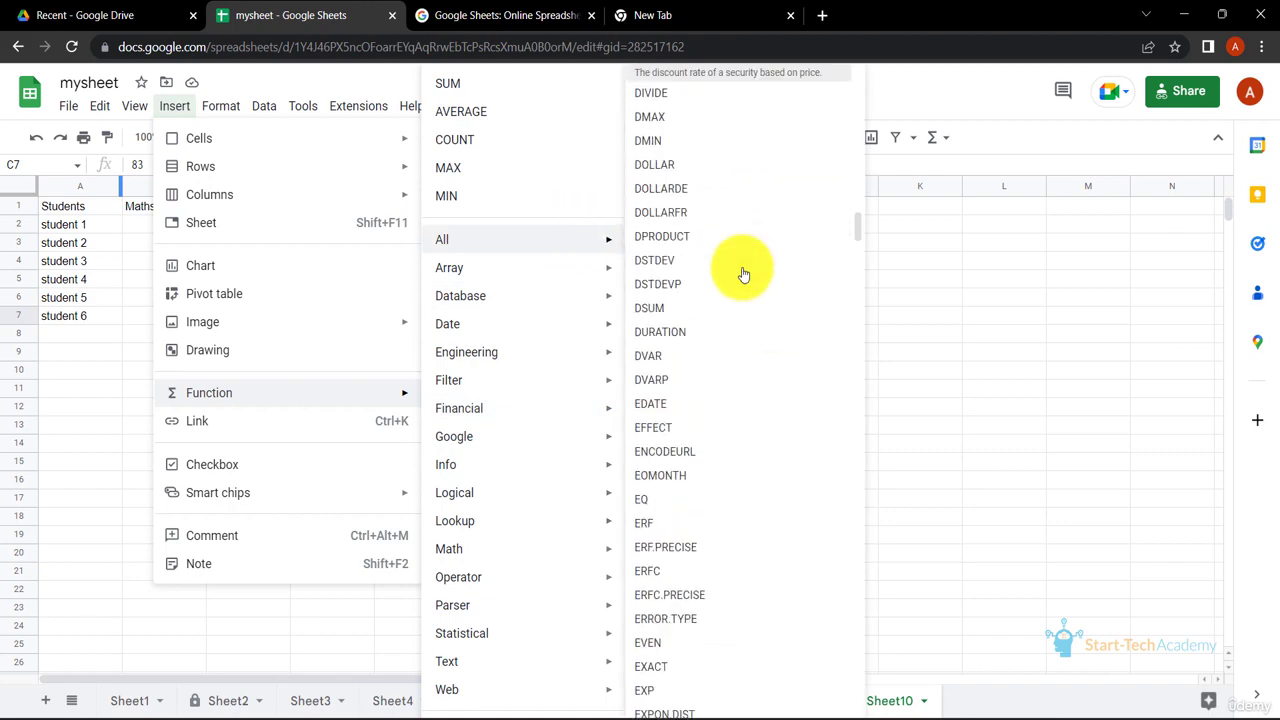
scroll(744, 273, "down", 20)
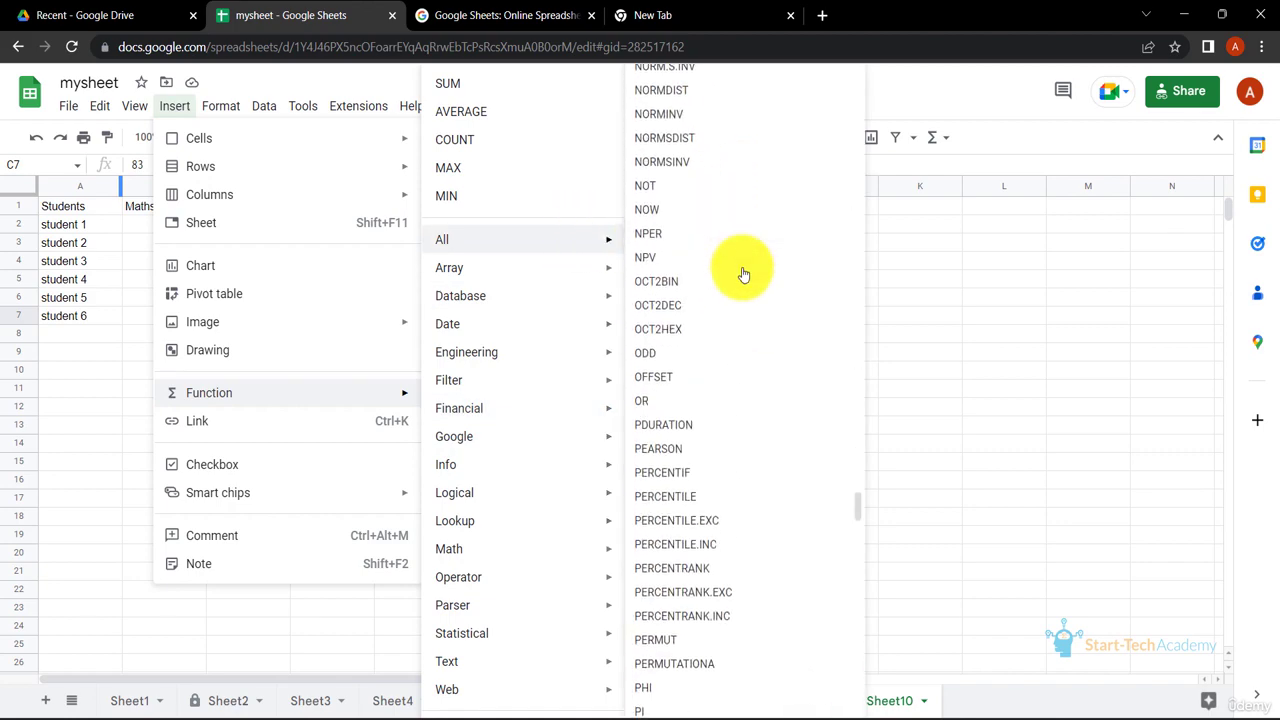